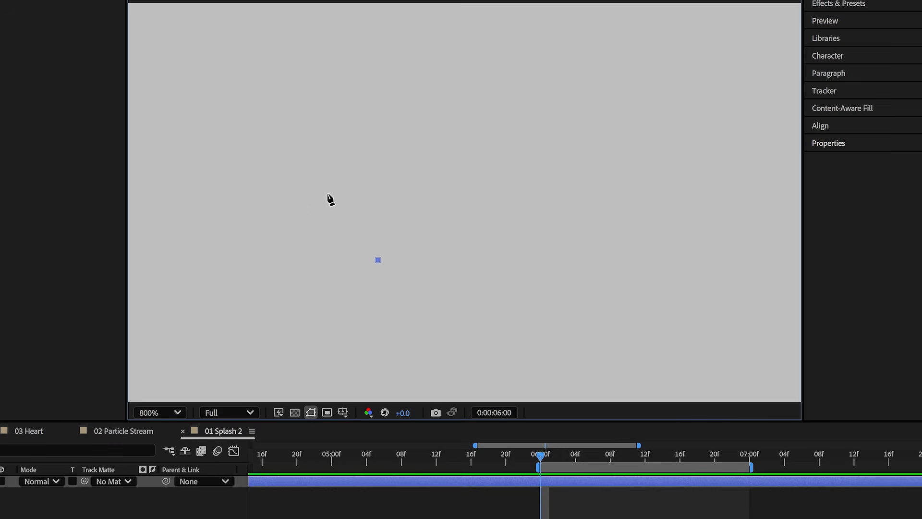
- Draw a red, spiked splash shape with the Pen tool at 0:00:06:00 and keyframe varied spike positions every two frames
{"action": "left_click", "coordinate": [328, 194]}
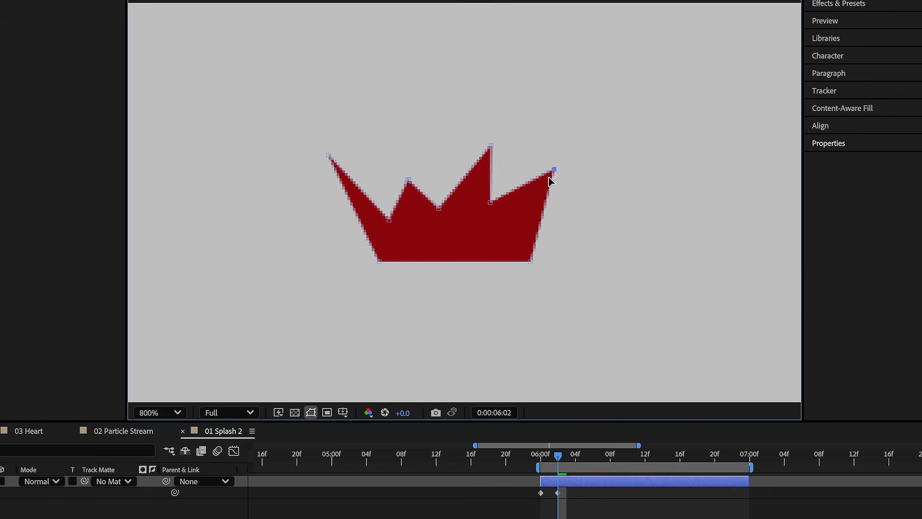
{"action": "left_click", "coordinate": [577, 460]}
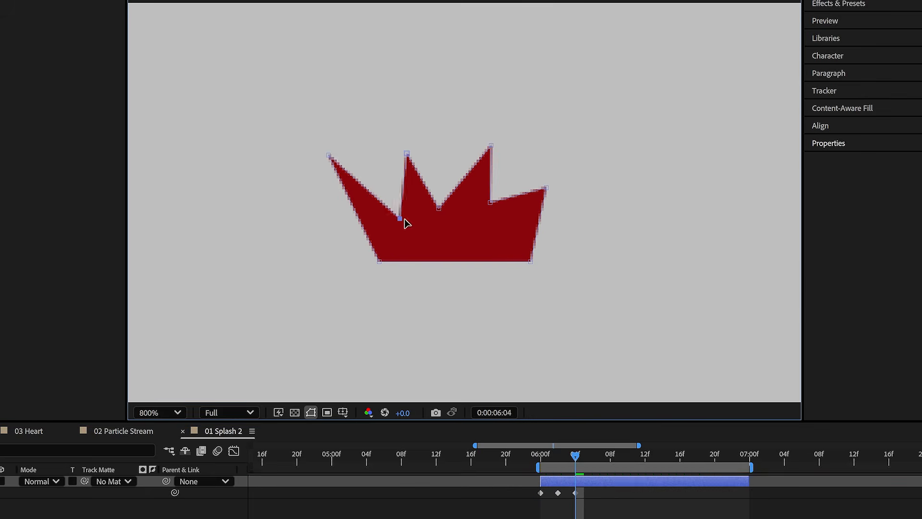
{"action": "left_click_drag", "start_coordinate": [329, 155], "coordinate": [351, 181]}
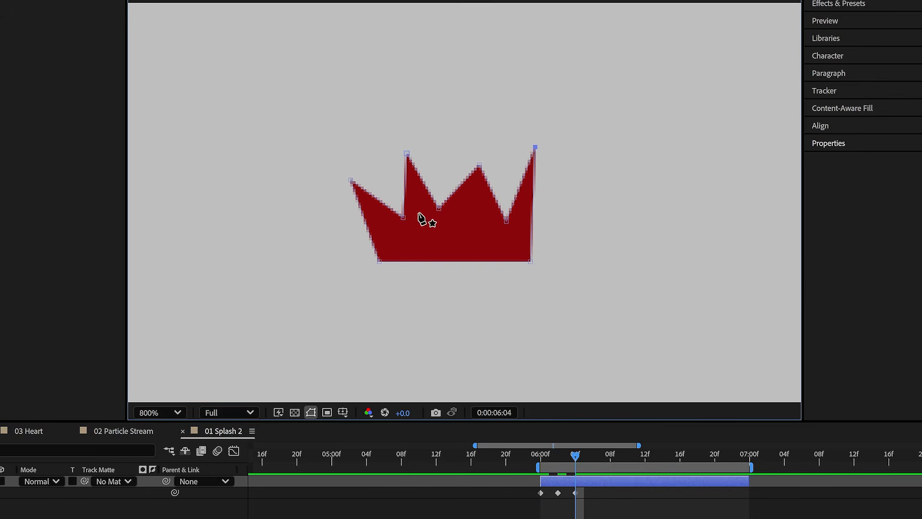
{"action": "left_click_drag", "start_coordinate": [509, 222], "coordinate": [508, 210]}
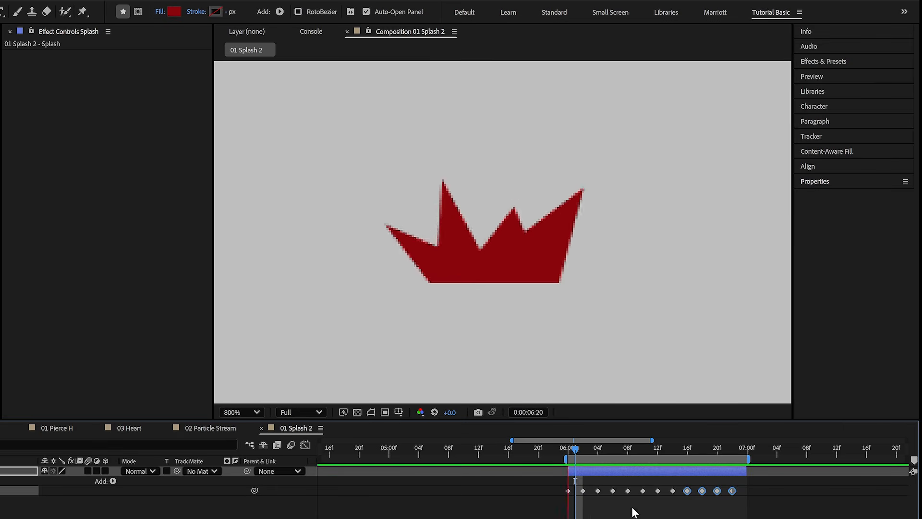
- Apply the Simple Choker effect to the Splash layer and set its Choke Matte to -8
{"action": "left_click", "coordinate": [824, 62]}
{"action": "left_click", "coordinate": [863, 73]}
{"action": "type", "text": "simple cho"}
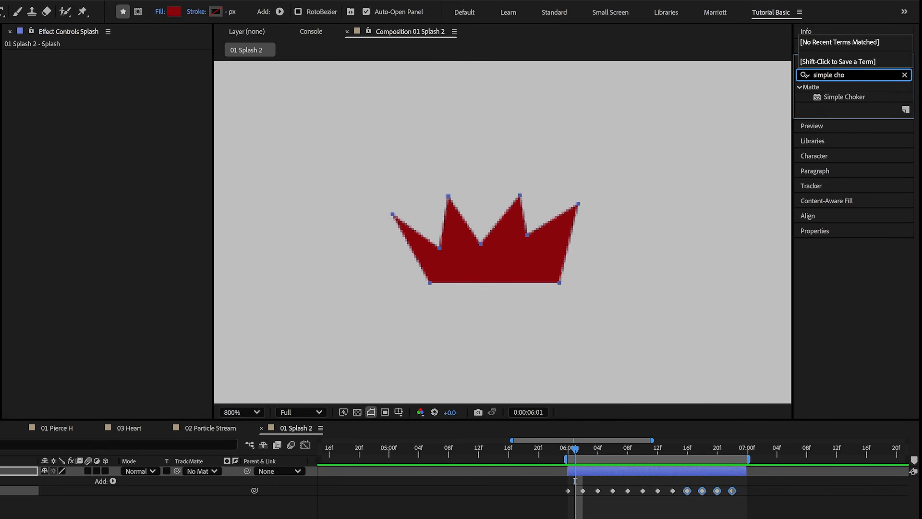
{"action": "double_click", "coordinate": [844, 97]}
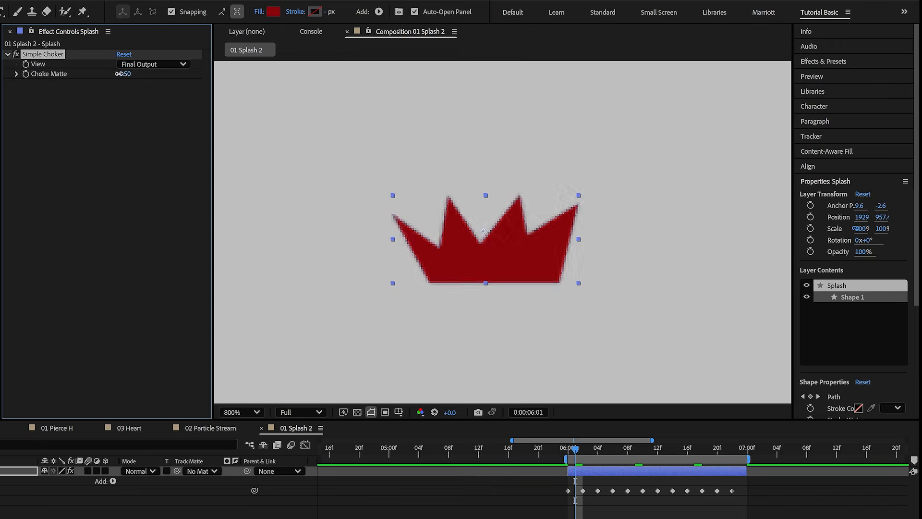
{"action": "mouse_move", "coordinate": [125, 75]}
{"action": "left_mouse_down"}
{"action": "mouse_move", "coordinate": [89, 76]}
{"action": "mouse_move", "coordinate": [161, 75]}
{"action": "mouse_move", "coordinate": [93, 80]}
{"action": "mouse_move", "coordinate": [160, 80]}
{"action": "mouse_move", "coordinate": [114, 80]}
{"action": "left_mouse_up"}
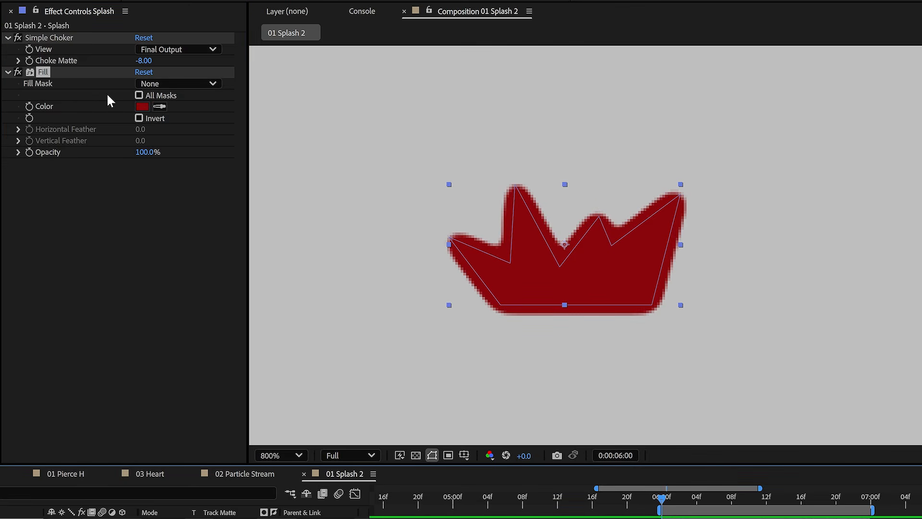
- Duplicate the Simple Choker on the Splash layer and set the copy's Choke Matte to 8
{"action": "left_click", "coordinate": [56, 41]}
{"action": "key", "text": "ctrl+d"}
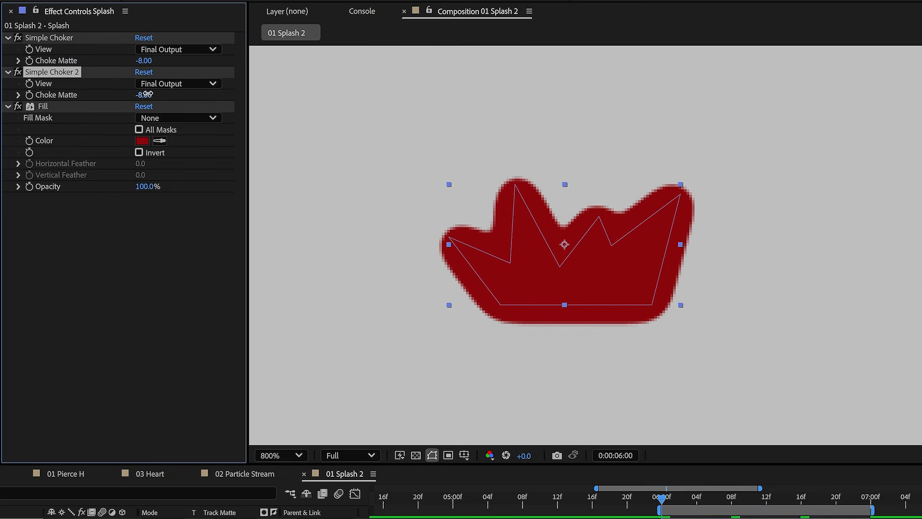
{"action": "type", "text": "8"}
{"action": "left_click", "coordinate": [165, 242]}
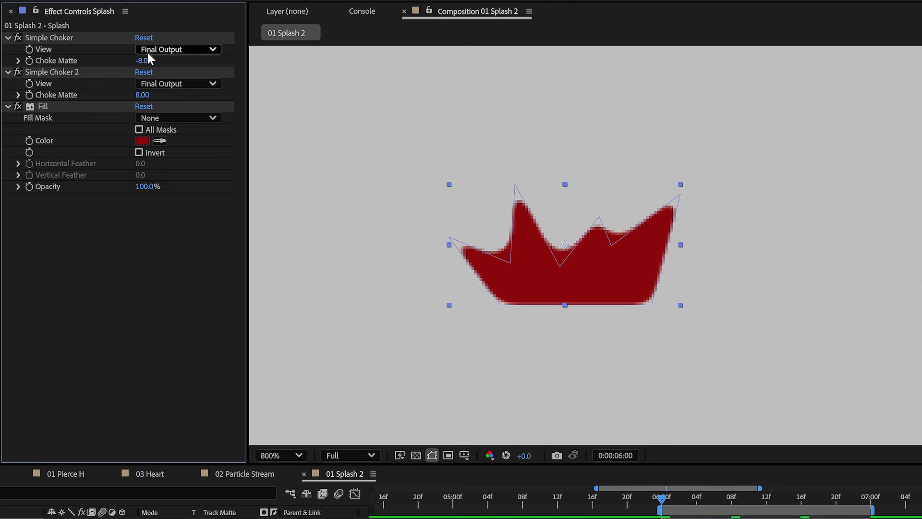
{"action": "left_click", "coordinate": [142, 95]}
{"action": "left_click", "coordinate": [143, 61]}
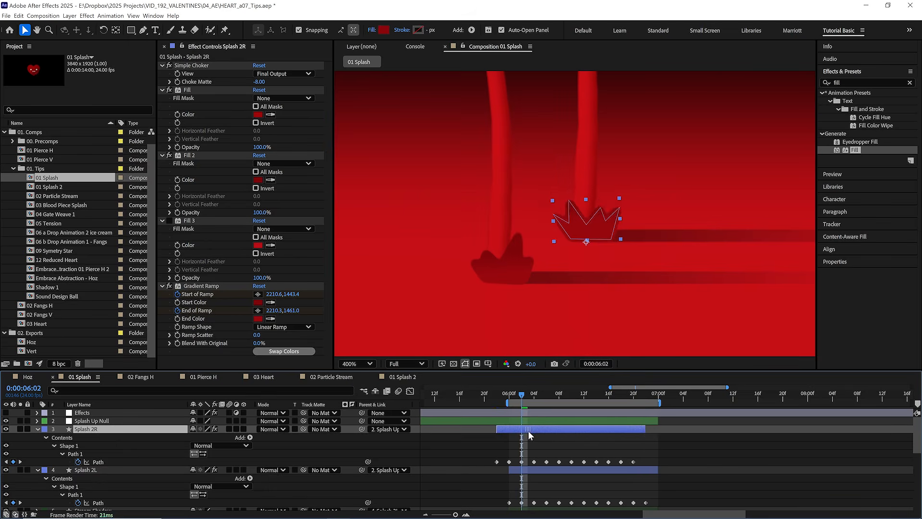
- Offset the Splash 2R layer's timing from Splash 2L and preview the splashes in 01 Splash
{"action": "left_click_drag", "start_coordinate": [503, 448], "coordinate": [485, 474]}
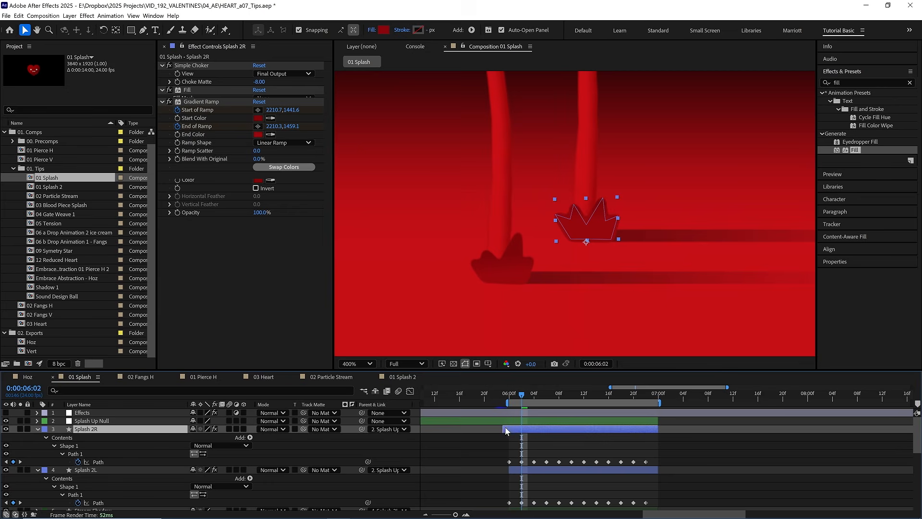
{"action": "key", "text": "space"}
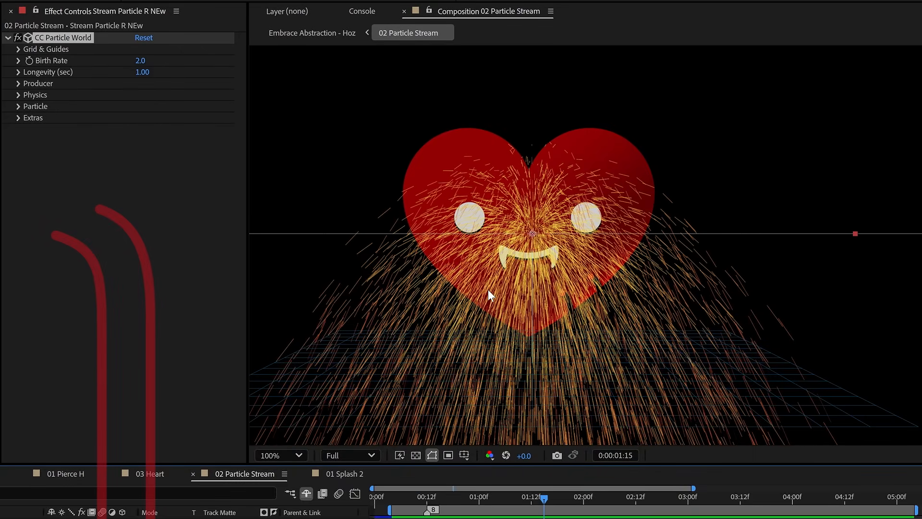
- Set the CC Particle World physics animation of the stream layer to Direction Axis and toggle the layer controls overlay
{"action": "left_click", "coordinate": [19, 95]}
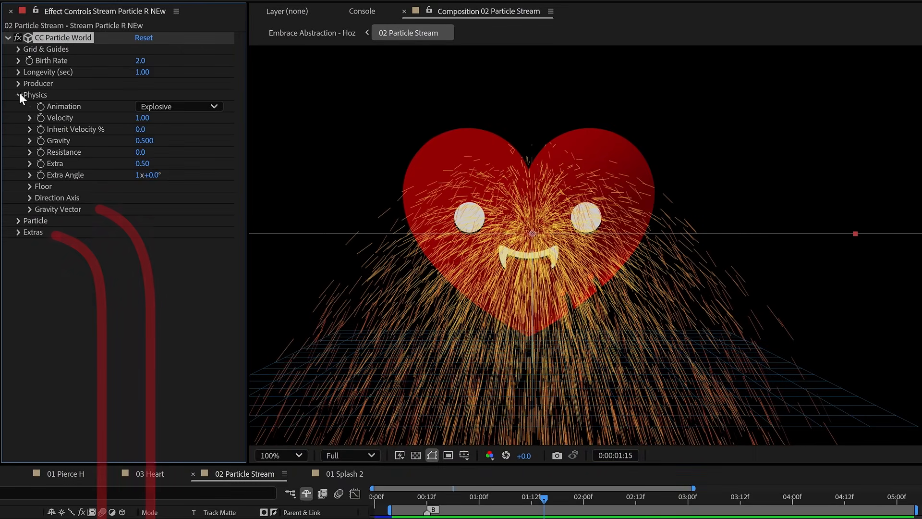
{"action": "left_click", "coordinate": [168, 107]}
{"action": "left_click", "coordinate": [180, 133]}
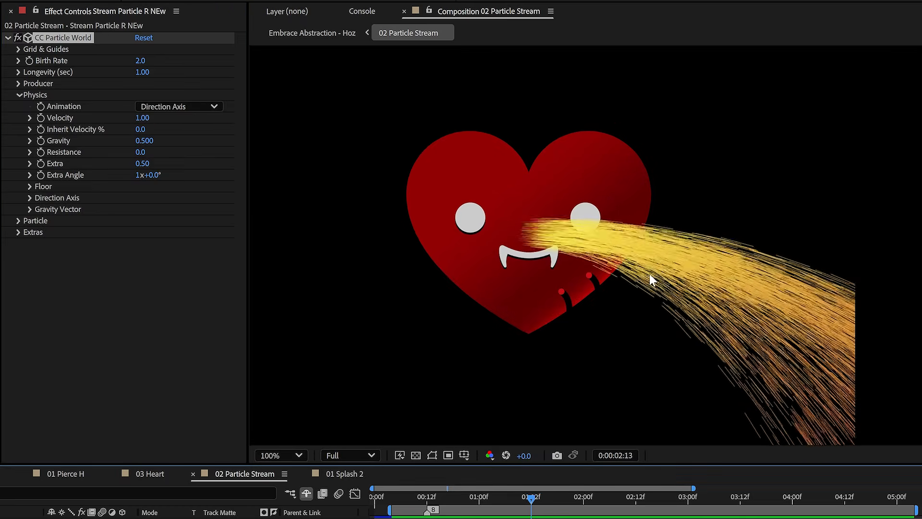
{"action": "key", "text": "ctrl+shift+h"}
- Set the particle producer's Radius X, Y and Z to 0.002 and preview the stream
{"action": "left_click", "coordinate": [19, 84]}
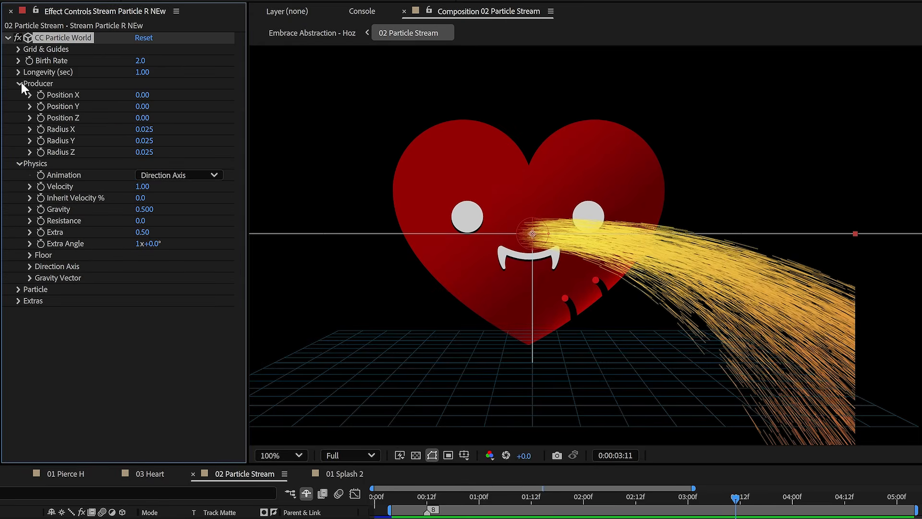
{"action": "type", "text": "02"}
{"action": "left_click", "coordinate": [150, 141]}
{"action": "left_click_drag", "start_coordinate": [149, 141], "coordinate": [166, 151]}
{"action": "type", "text": "02"}
{"action": "left_click", "coordinate": [146, 151]}
{"action": "type", "text": "02"}
{"action": "key", "text": "Return"}
{"action": "left_click", "coordinate": [520, 502]}
{"action": "key", "text": "space"}
- Set the particle physics to Gravity 16, Resistance 42 and Extra -0.05
{"action": "left_click_drag", "start_coordinate": [145, 210], "coordinate": [246, 214]}
{"action": "left_click_drag", "start_coordinate": [146, 222], "coordinate": [200, 231]}
{"action": "left_click_drag", "start_coordinate": [200, 230], "coordinate": [204, 231]}
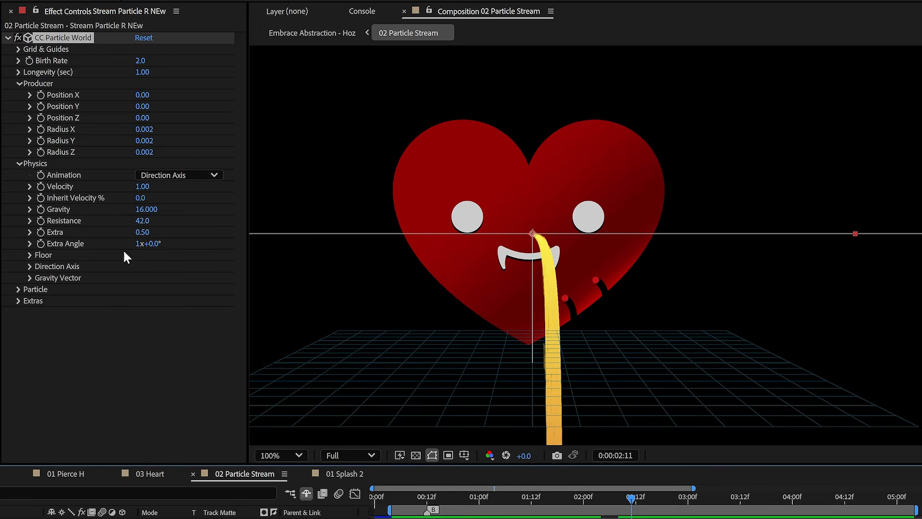
{"action": "left_click_drag", "start_coordinate": [143, 235], "coordinate": [134, 239]}
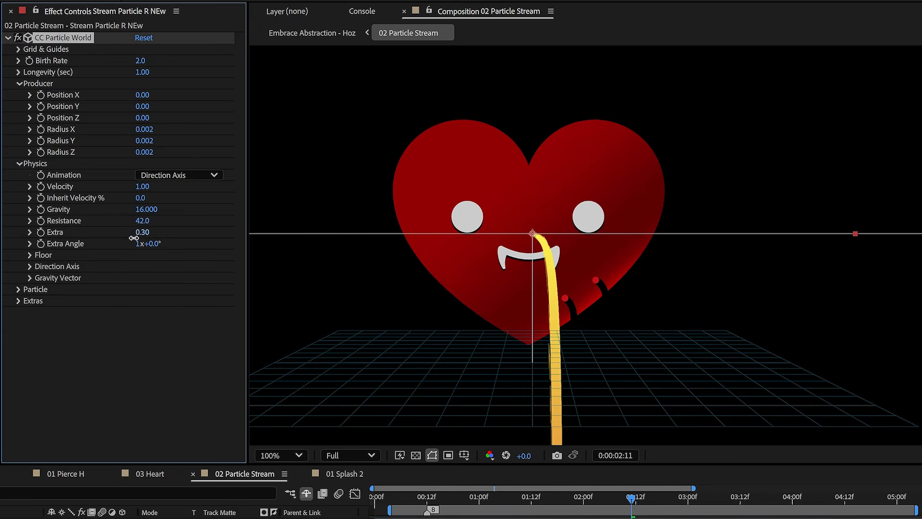
{"action": "left_click_drag", "start_coordinate": [129, 239], "coordinate": [116, 239]}
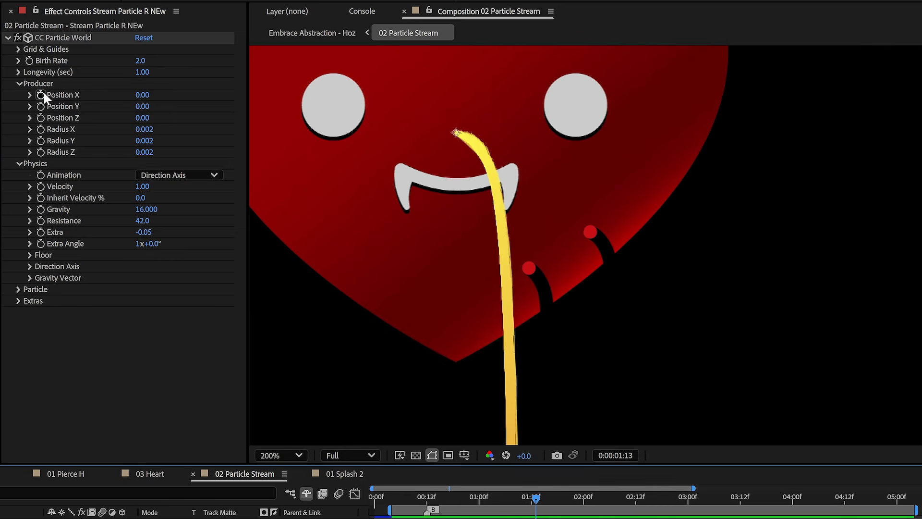
- Keyframe the producer's Position X and Y so the stream's origin follows the upper red puncture dot on the heart
{"action": "left_click_drag", "start_coordinate": [41, 95], "coordinate": [41, 105]}
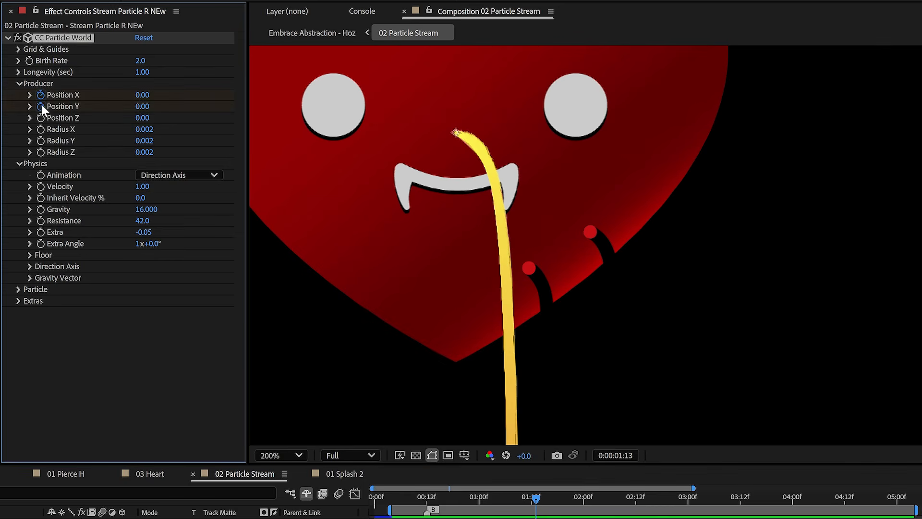
{"action": "left_click_drag", "start_coordinate": [567, 139], "coordinate": [531, 138]}
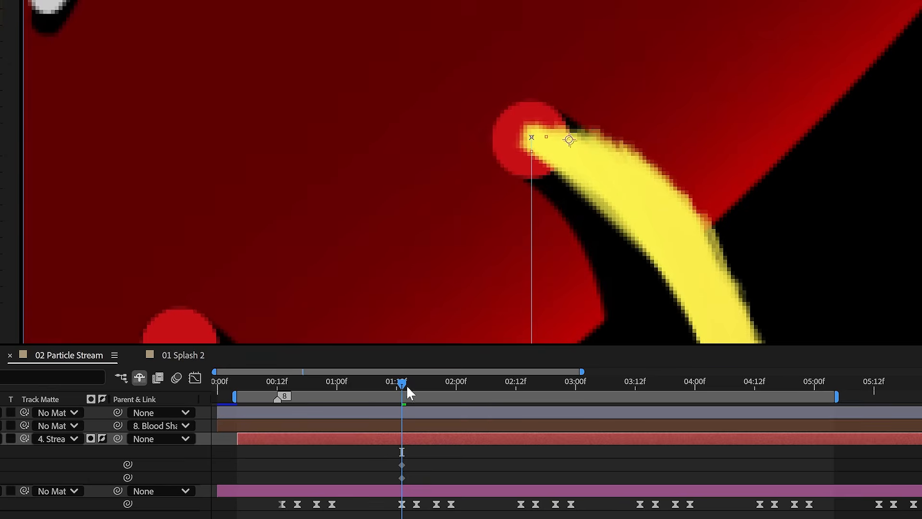
{"action": "left_click_drag", "start_coordinate": [406, 385], "coordinate": [420, 385]}
{"action": "left_click_drag", "start_coordinate": [531, 138], "coordinate": [435, 73]}
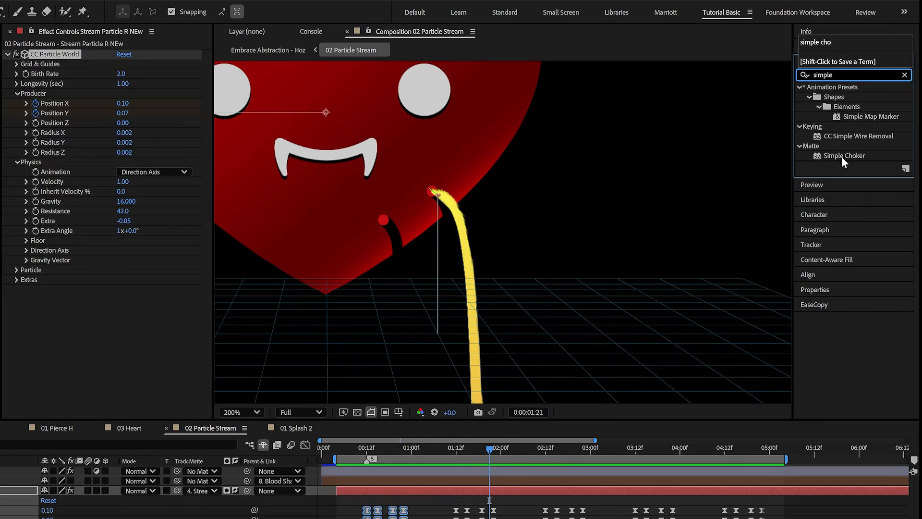
- Smooth the particle stream with two Simple Chokers, the first at Choke Matte -10 and a duplicate at 10
{"action": "double_click", "coordinate": [839, 155]}
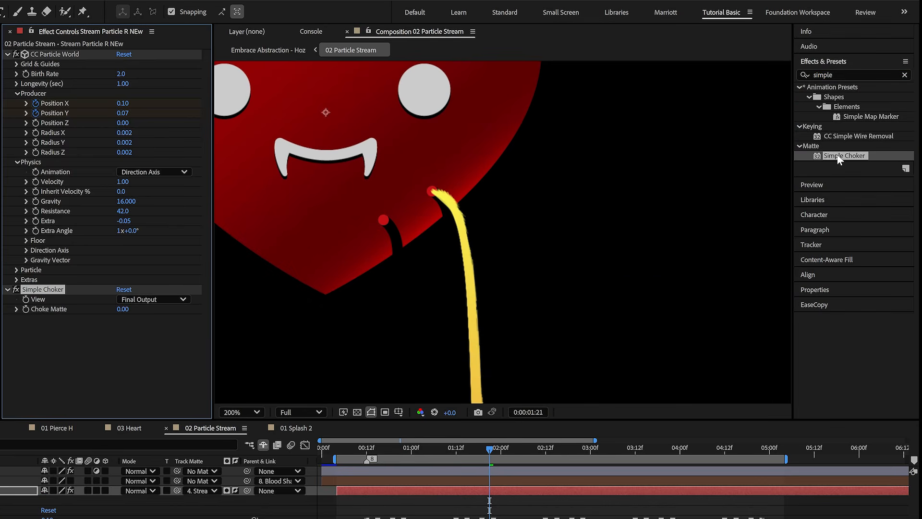
{"action": "left_click", "coordinate": [124, 309]}
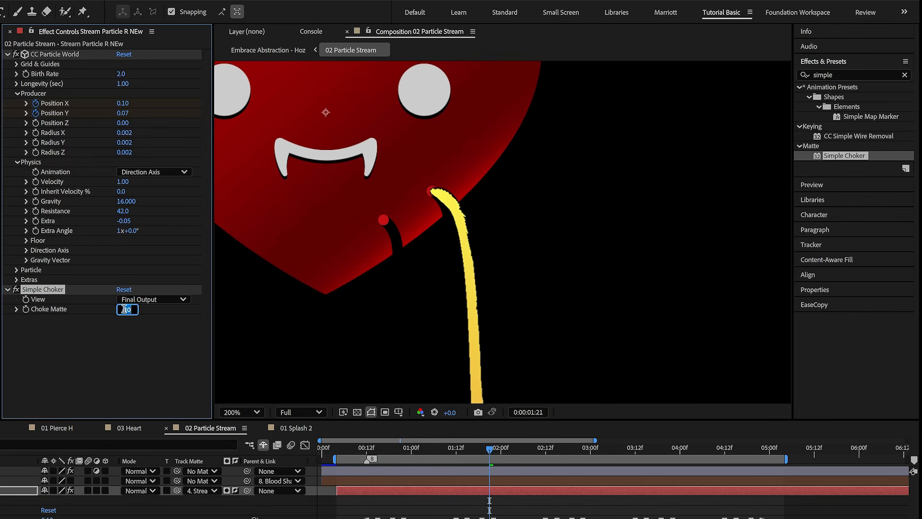
{"action": "key", "text": "ctrl+d"}
{"action": "left_click", "coordinate": [124, 339]}
{"action": "type", "text": "10"}
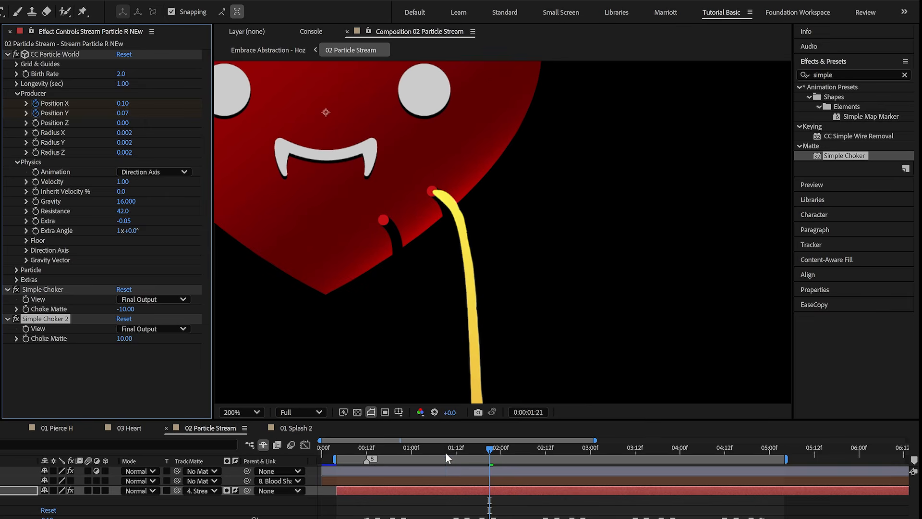
{"action": "left_click", "coordinate": [447, 457]}
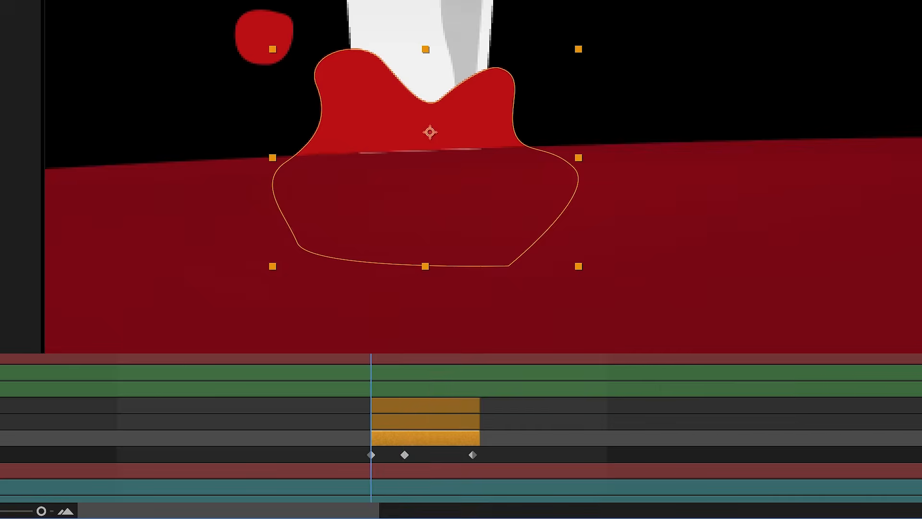
- Draw the curved NEW SPLASH shape around the base of the white fang and keyframe its path at 0:00:02:02
{"action": "left_click_drag", "start_coordinate": [371, 356], "coordinate": [464, 355]}
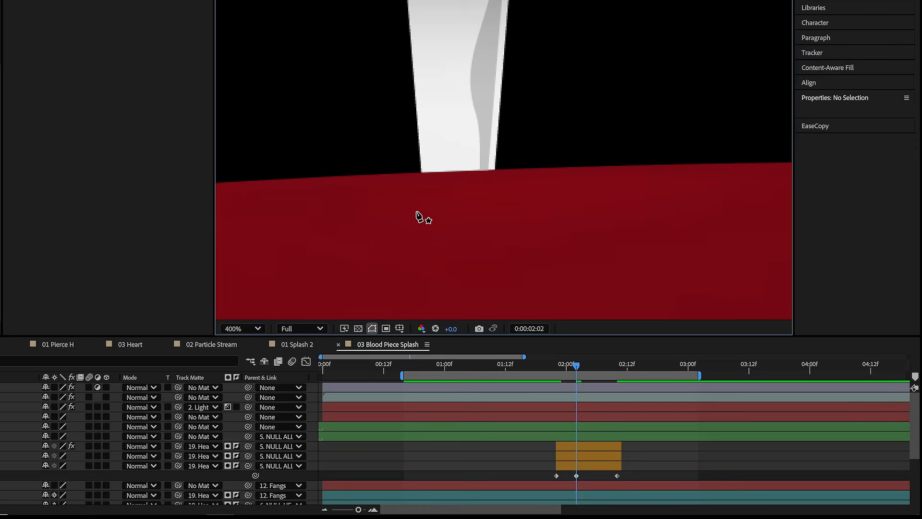
{"action": "mouse_move", "coordinate": [419, 211]}
{"action": "left_mouse_down"}
{"action": "mouse_move", "coordinate": [412, 200]}
{"action": "mouse_move", "coordinate": [426, 164]}
{"action": "left_mouse_up"}
{"action": "left_click_drag", "start_coordinate": [416, 126], "coordinate": [408, 118]}
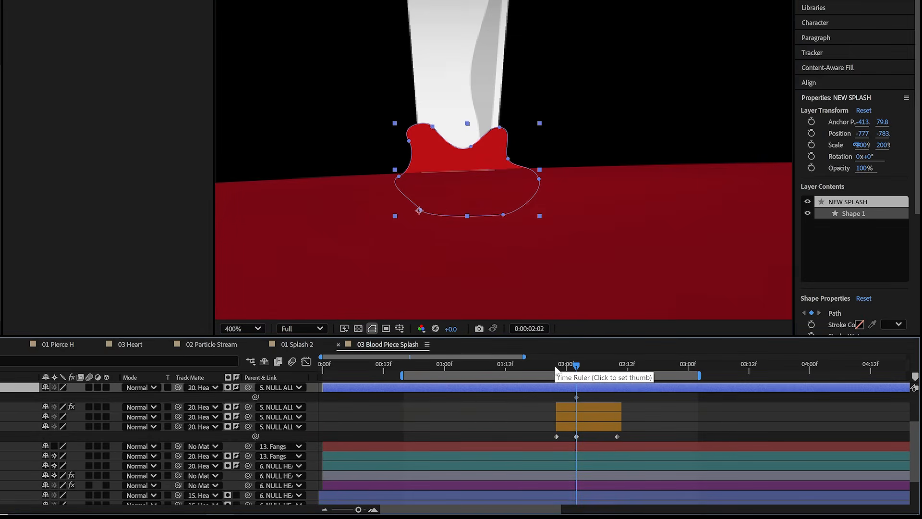
- Trim the NEW SPLASH layer to start at 0:00:01:22 and reshape its path into a smaller splash there
{"action": "mouse_move", "coordinate": [556, 370]}
{"action": "left_mouse_down"}
{"action": "mouse_move", "coordinate": [540, 370]}
{"action": "mouse_move", "coordinate": [555, 371]}
{"action": "left_mouse_up"}
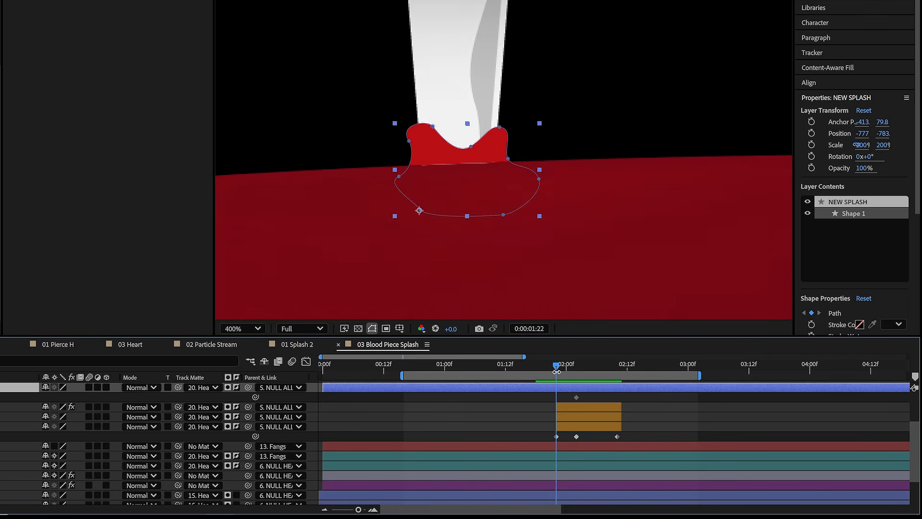
{"action": "key", "text": "alt+bracketleft"}
{"action": "left_click_drag", "start_coordinate": [544, 122], "coordinate": [506, 151], "text": "shift"}
{"action": "key", "text": "period"}
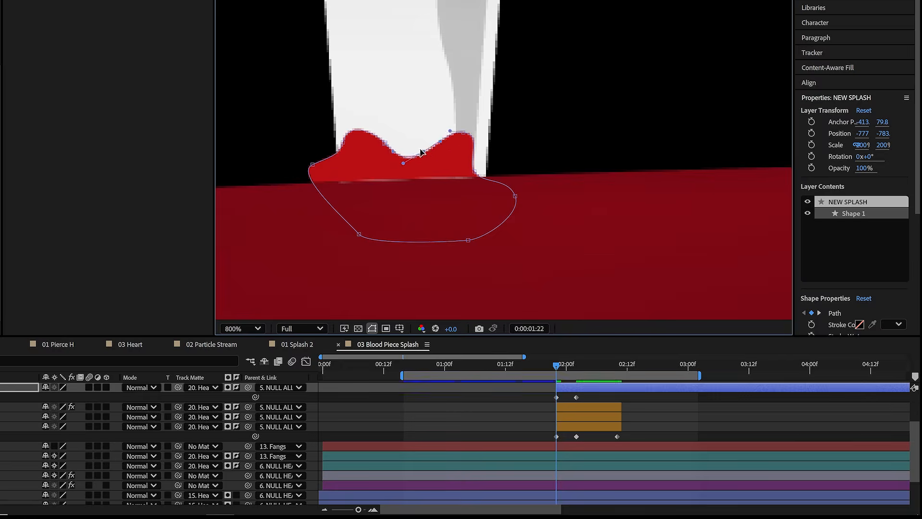
{"action": "left_click_drag", "start_coordinate": [466, 168], "coordinate": [460, 162]}
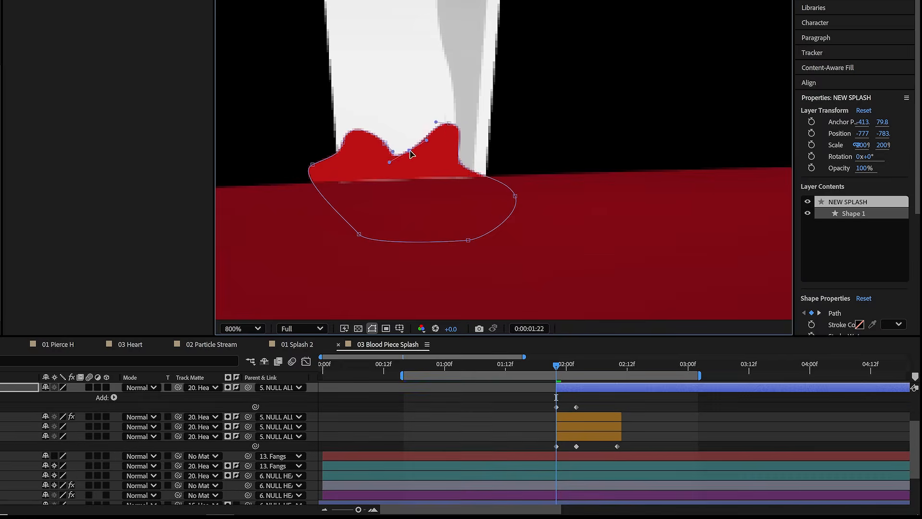
{"action": "key", "text": "comma"}
- At 0:00:02:10, widen the NEW SPLASH path and lower it mostly below the heart's surface
{"action": "left_click", "coordinate": [577, 365]}
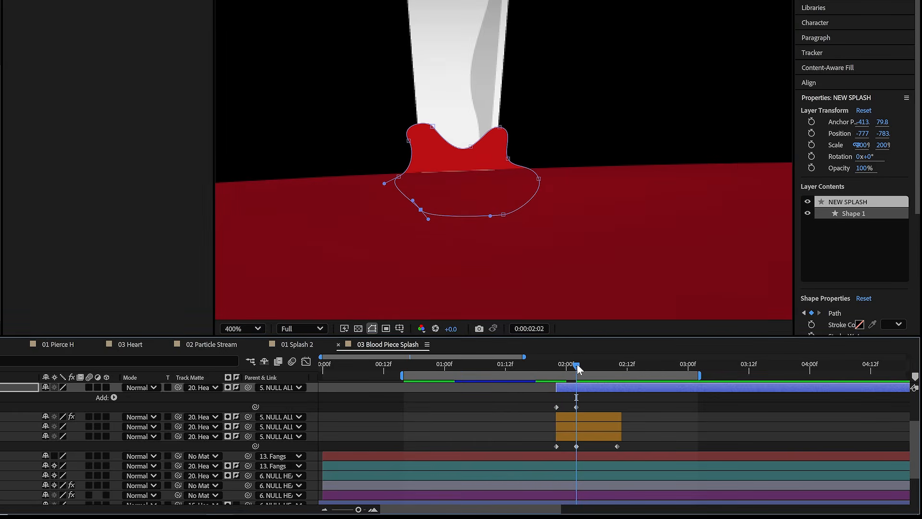
{"action": "left_click_drag", "start_coordinate": [610, 367], "coordinate": [617, 370]}
{"action": "key", "text": "ctrl+t"}
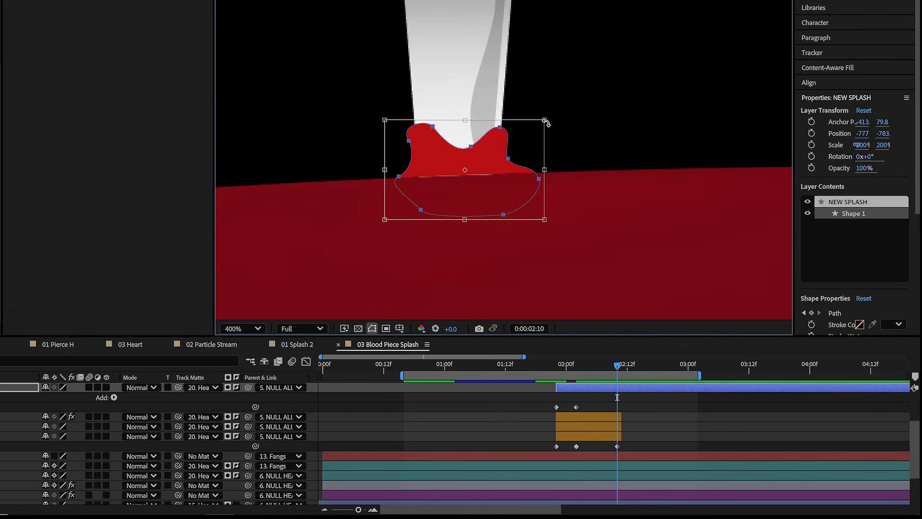
{"action": "left_click_drag", "start_coordinate": [545, 118], "coordinate": [571, 107]}
{"action": "left_click", "coordinate": [530, 114]}
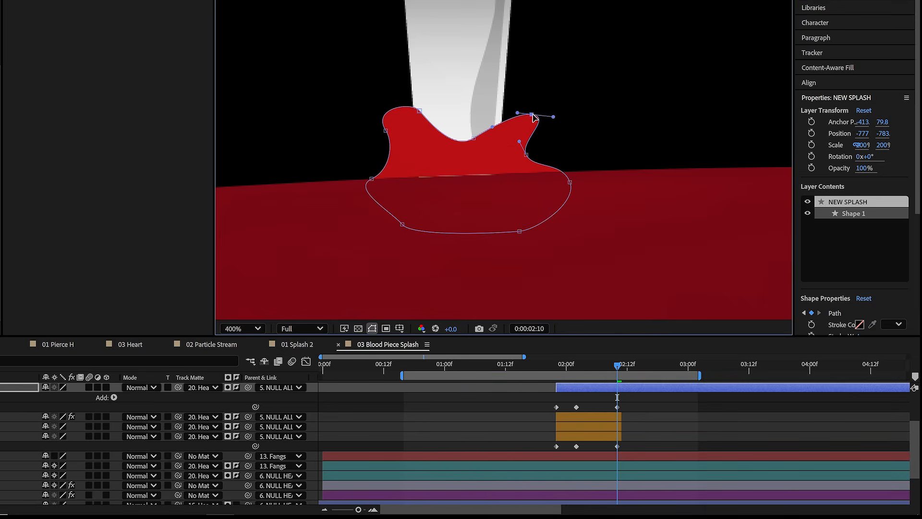
{"action": "key", "text": "ctrl+t"}
{"action": "left_click_drag", "start_coordinate": [577, 106], "coordinate": [616, 118]}
{"action": "left_click_drag", "start_coordinate": [532, 139], "coordinate": [534, 207]}
{"action": "left_click_drag", "start_coordinate": [465, 298], "coordinate": [465, 254]}
{"action": "left_click_drag", "start_coordinate": [615, 198], "coordinate": [616, 194]}
- Draw the round NEW BLOB droplet beside the splash at 0:00:02:02 and keyframe its position along an arc falling below the surface at 0:00:02:10
{"action": "left_click", "coordinate": [578, 365]}
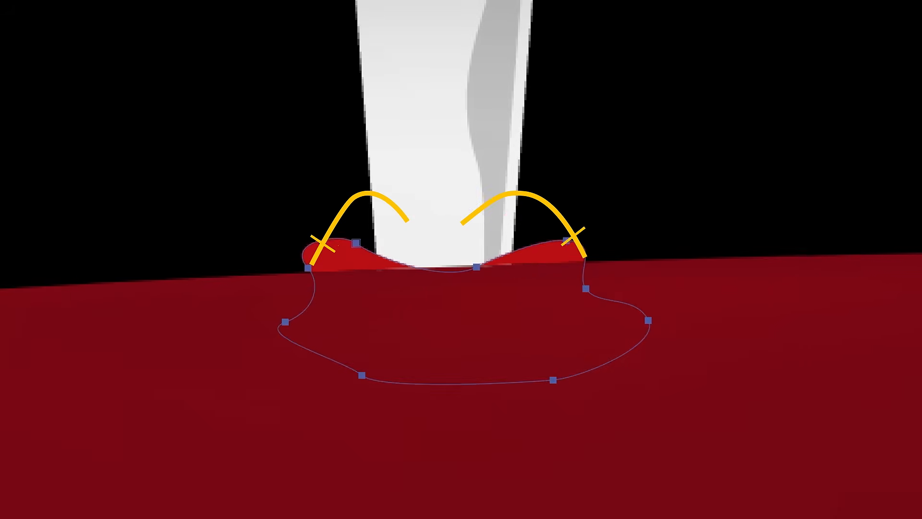
{"action": "left_click_drag", "start_coordinate": [303, 206], "coordinate": [288, 213]}
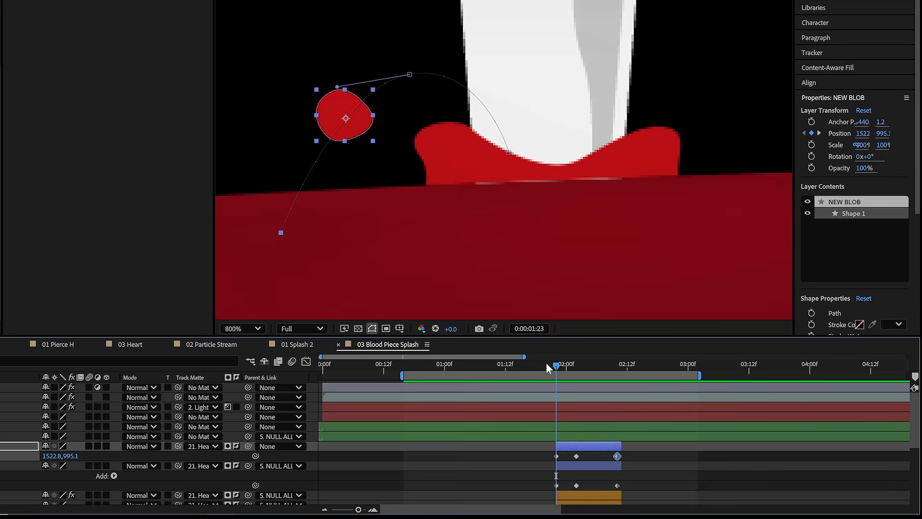
{"action": "left_click_drag", "start_coordinate": [547, 363], "coordinate": [618, 364]}
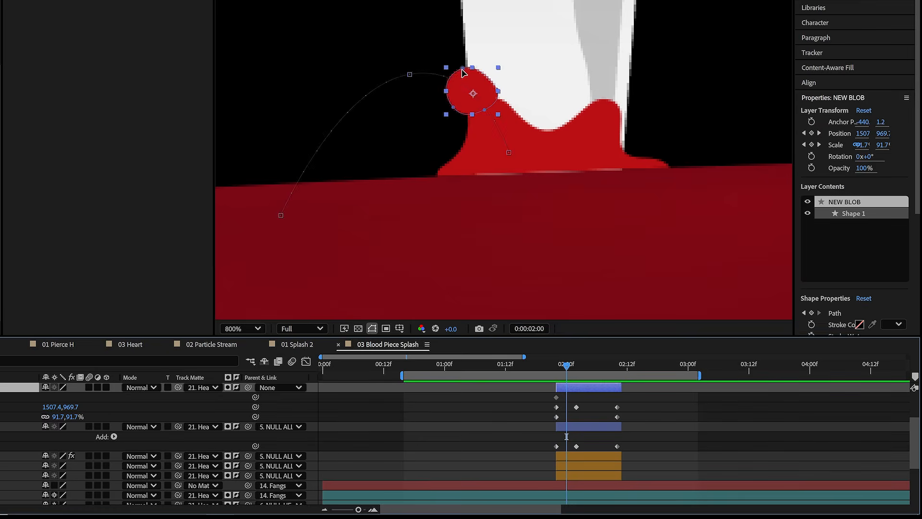
- Reshape the NEW BLOB droplet's path at 0:00:02:00 and 0:00:02:02 so it wobbles in flight, and preview the splash
{"action": "left_click_drag", "start_coordinate": [464, 73], "coordinate": [461, 70]}
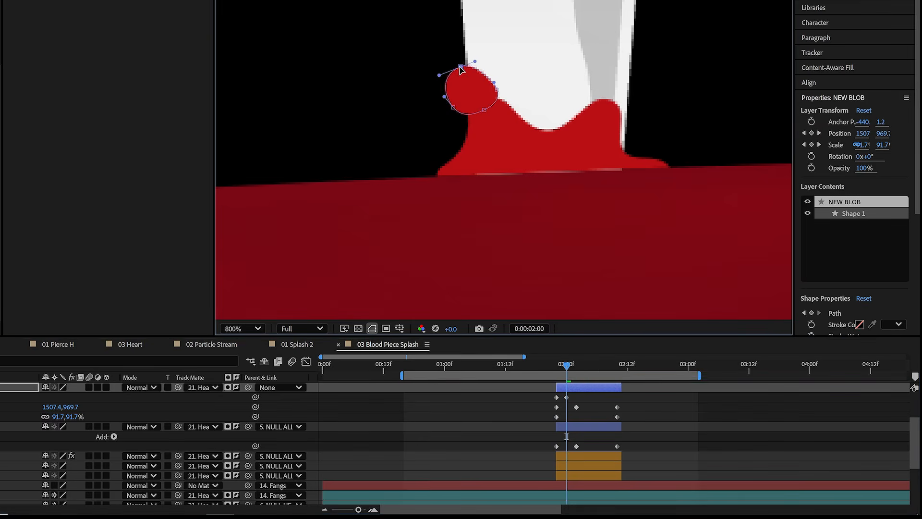
{"action": "left_click", "coordinate": [577, 366]}
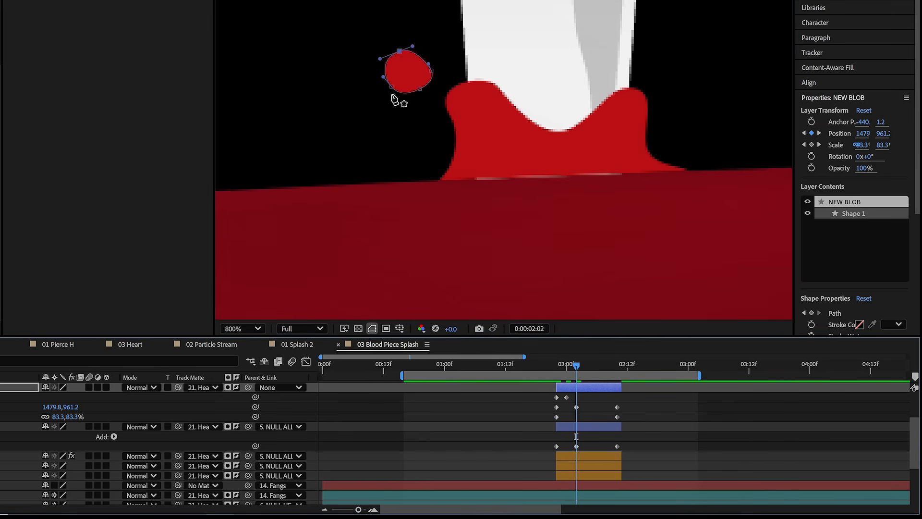
{"action": "left_click_drag", "start_coordinate": [431, 70], "coordinate": [428, 66]}
{"action": "left_click_drag", "start_coordinate": [391, 86], "coordinate": [394, 89]}
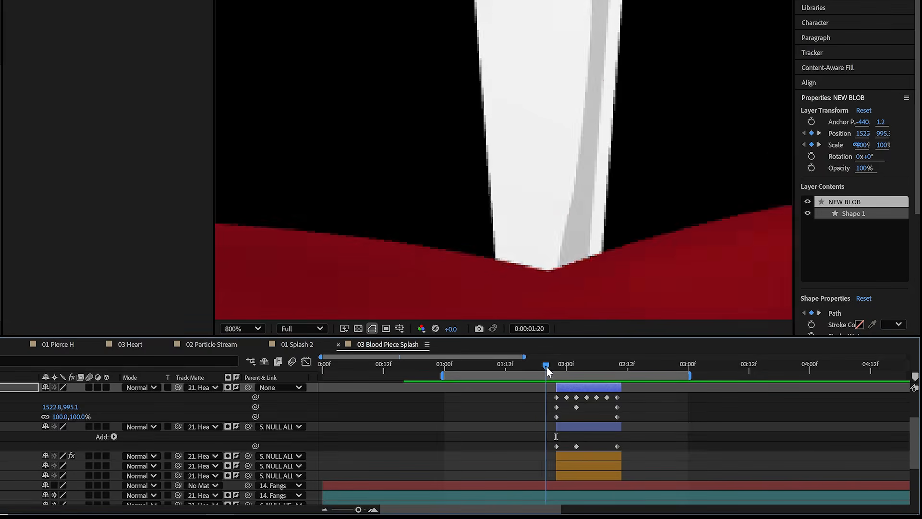
{"action": "left_click_drag", "start_coordinate": [546, 366], "coordinate": [614, 365]}
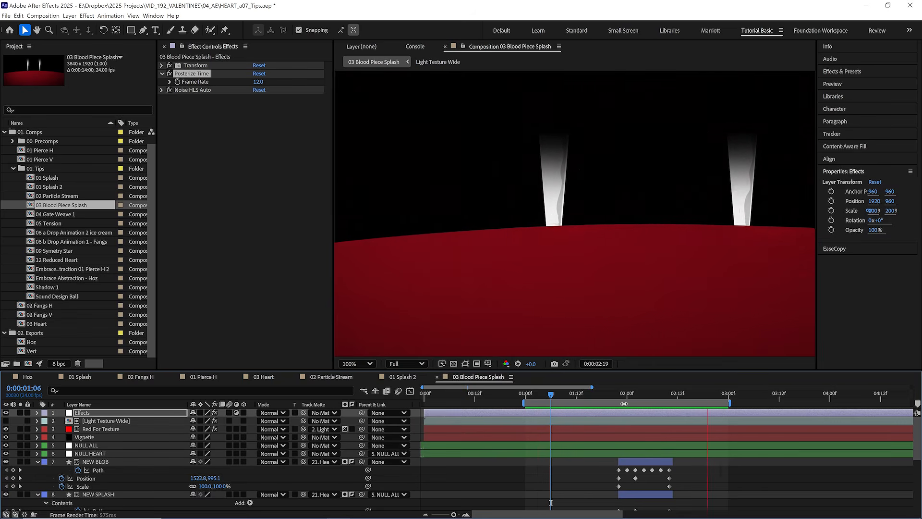
{"action": "key", "text": "space"}
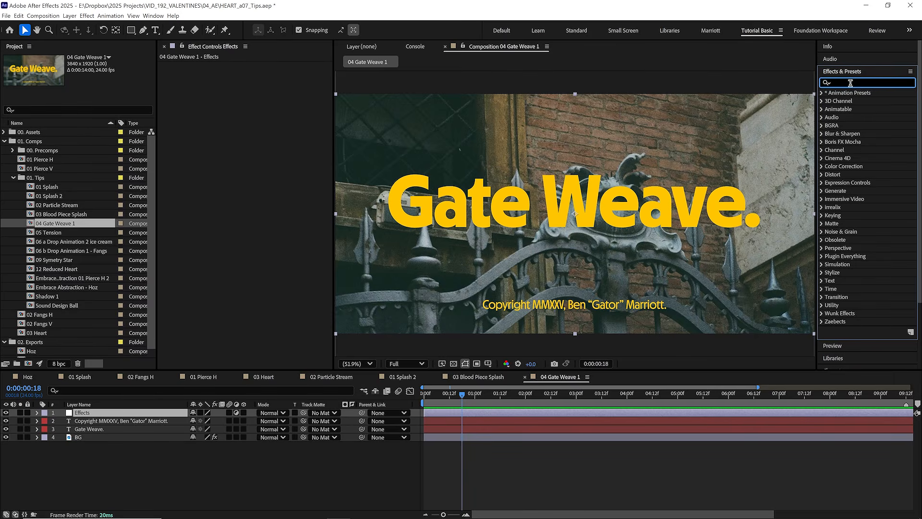
- Apply the Transform effect to the Effects layer in 04 Gate Weave 1 and add the expression wiggle(12,3) to its Position
{"action": "type", "text": "tran"}
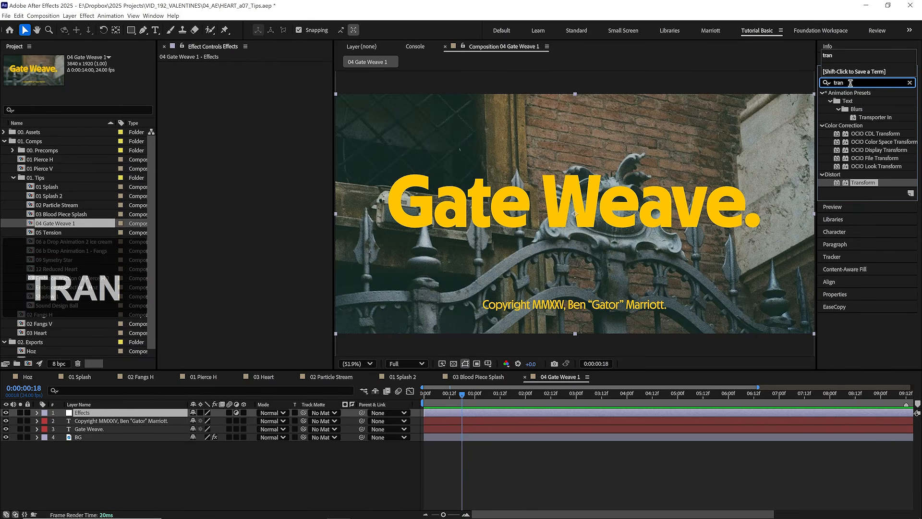
{"action": "left_click_drag", "start_coordinate": [863, 183], "coordinate": [609, 238]}
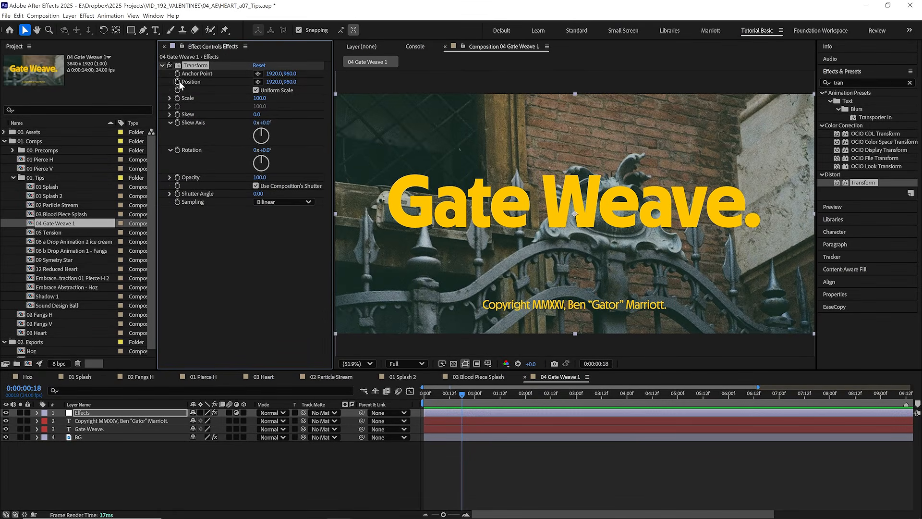
{"action": "left_click", "coordinate": [178, 82], "text": "alt"}
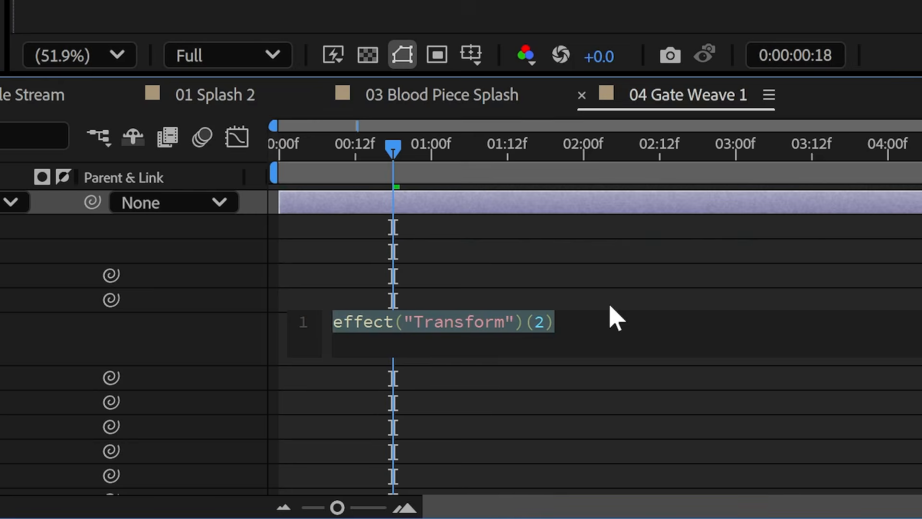
{"action": "type", "text": "wi"}
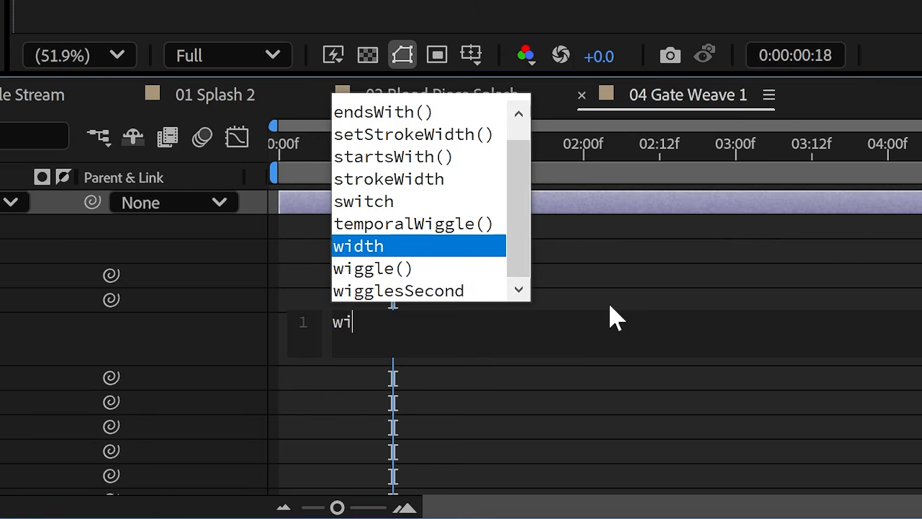
{"action": "type", "text": "ggle()"}
{"action": "key", "text": "Return"}
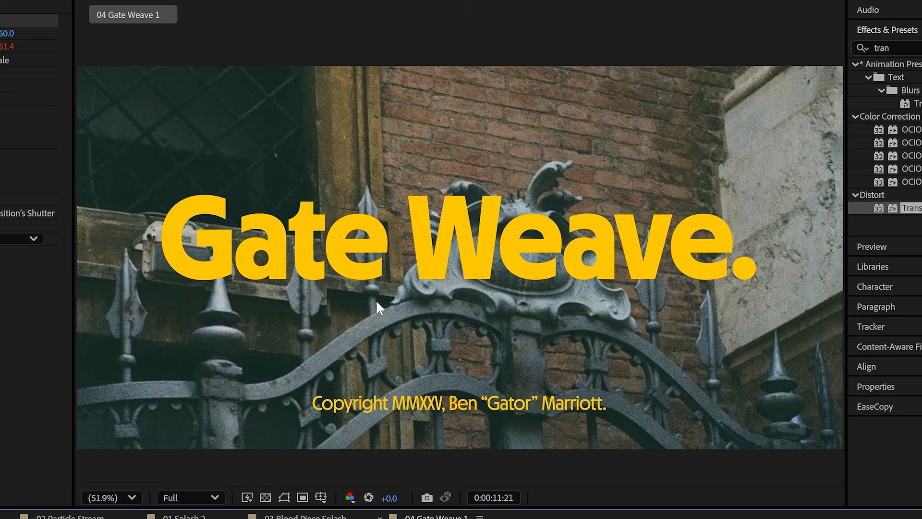
- Set the Effects layer's Transform Scale to 101 to cover the frame edges exposed by the wiggle, and check the corner during playback
{"action": "scroll", "coordinate": [543, 154], "scroll_direction": "up", "scroll_amount": 2}
{"action": "key", "text": "space"}
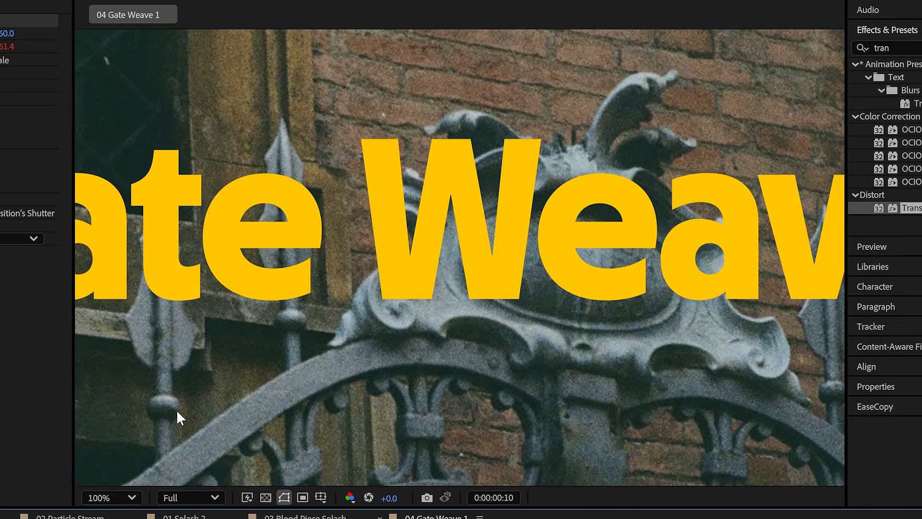
{"action": "scroll", "coordinate": [177, 409], "scroll_direction": "up", "scroll_amount": 3}
{"action": "left_click_drag", "start_coordinate": [332, 324], "coordinate": [409, 206]}
{"action": "key", "text": "space"}
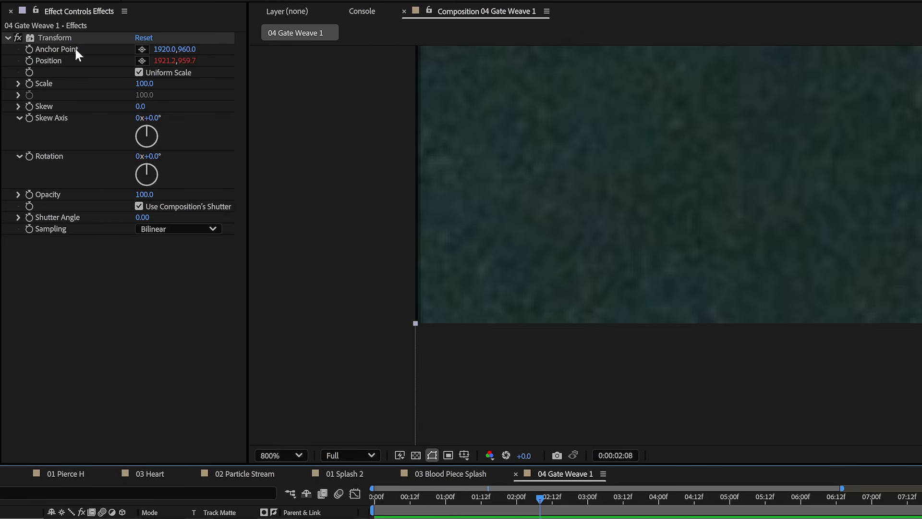
{"action": "left_click", "coordinate": [145, 83]}
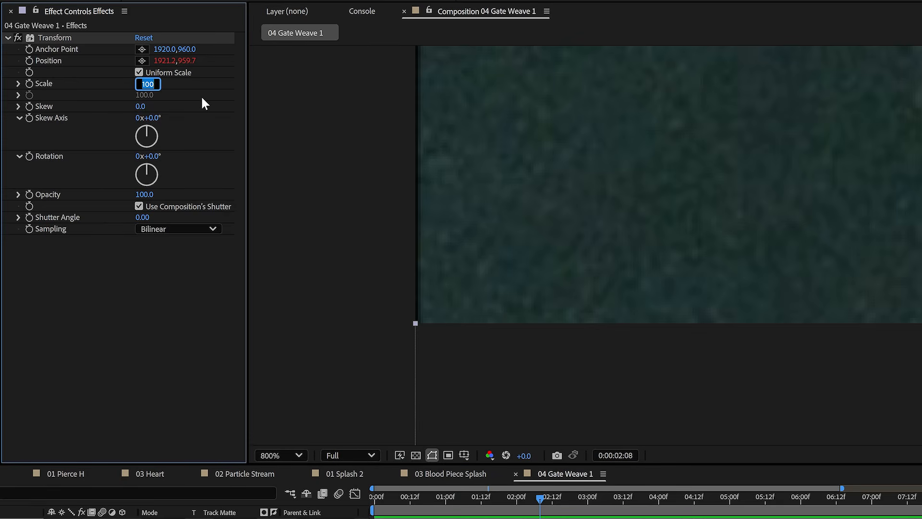
{"action": "type", "text": "101"}
{"action": "key", "text": "Return"}
{"action": "key", "text": "space"}
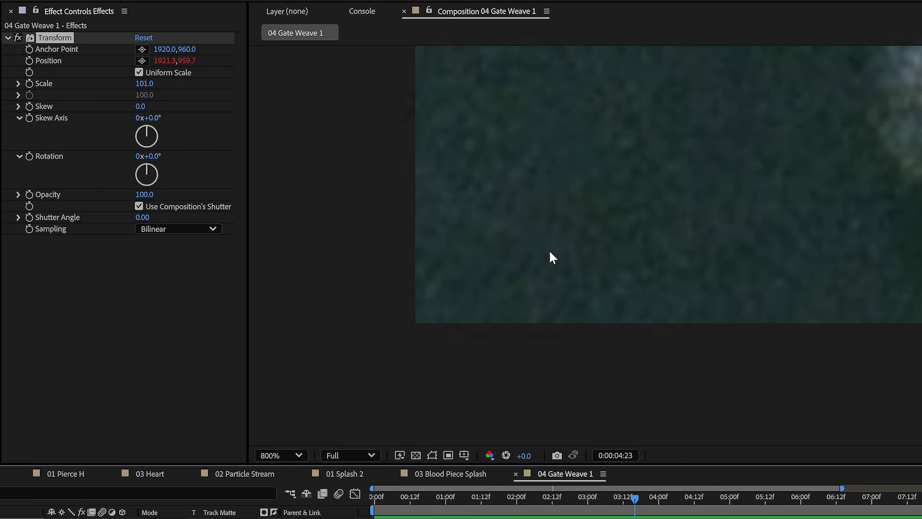
{"action": "left_click", "coordinate": [293, 456]}
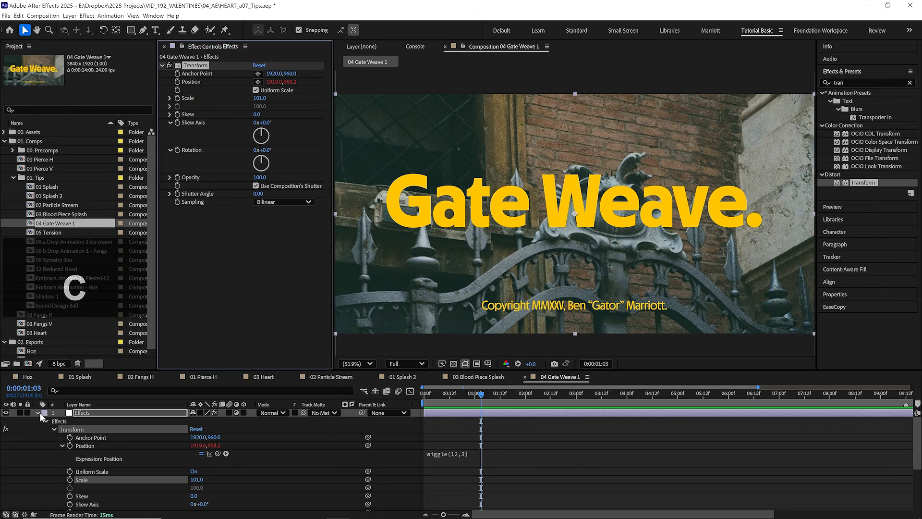
- Copy the wiggling Transform effect from the Effects layer to the Gate Weave. text layer
{"action": "left_click", "coordinate": [38, 412]}
{"action": "left_click", "coordinate": [622, 200]}
{"action": "key", "text": "ctrl+v"}
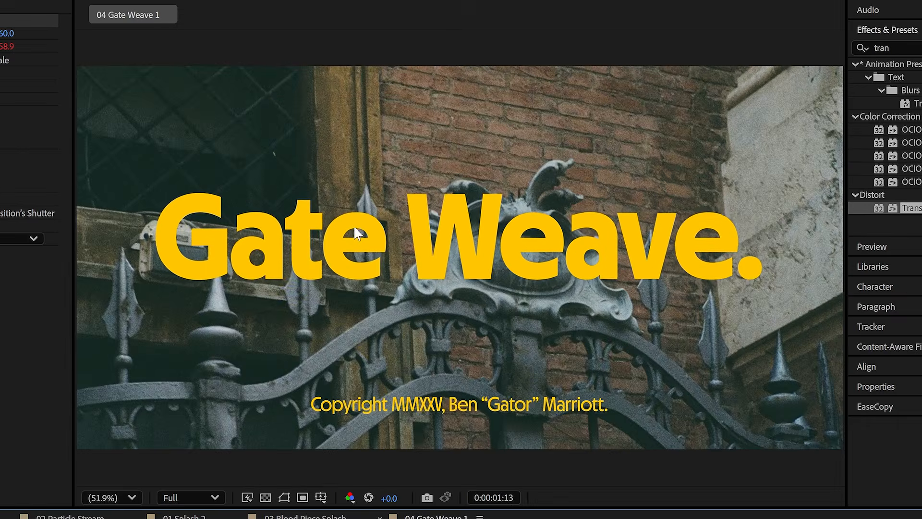
{"action": "scroll", "coordinate": [509, 193], "scroll_direction": "up", "scroll_amount": 1}
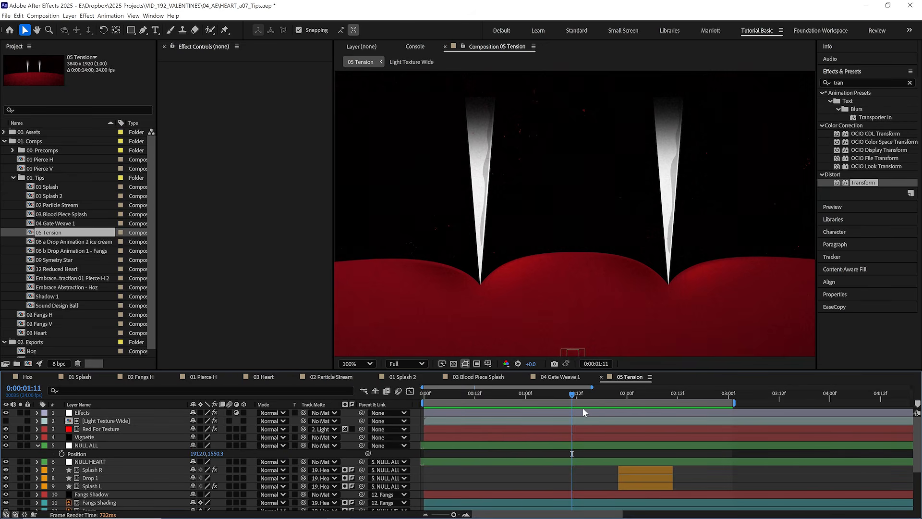
- Try a shake in 05 Tension using a short adjustment layer named Shake with the wiggling Transform effect, and delete that layer
{"action": "key", "text": "ctrl+alt+y"}
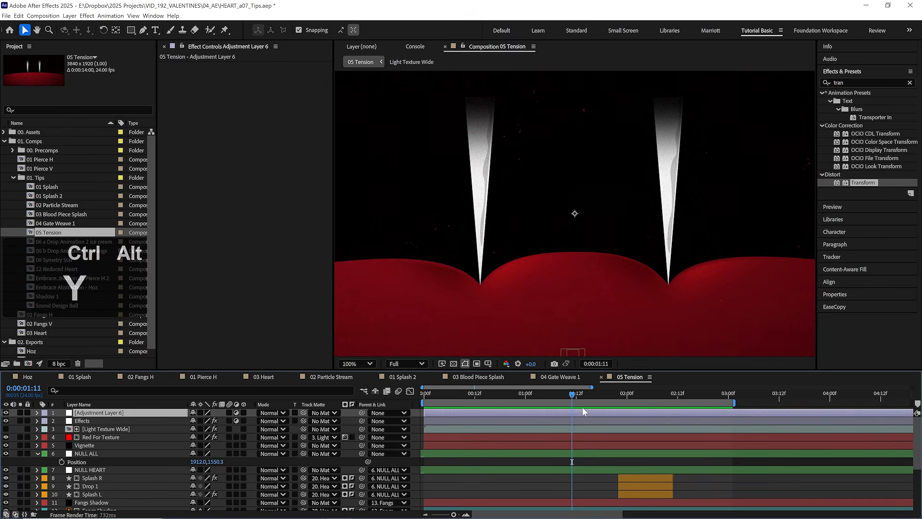
{"action": "key", "text": "Return"}
{"action": "type", "text": "Shake"}
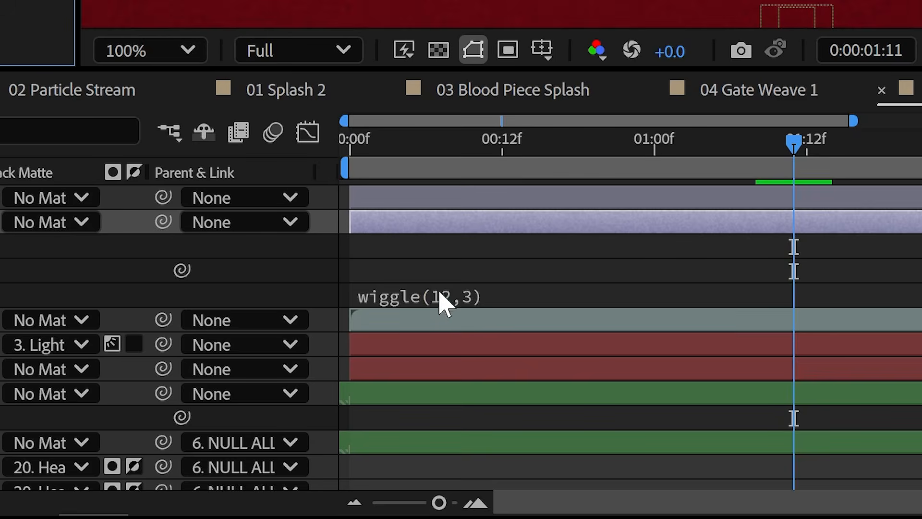
{"action": "left_click", "coordinate": [508, 294]}
{"action": "left_click", "coordinate": [513, 292]}
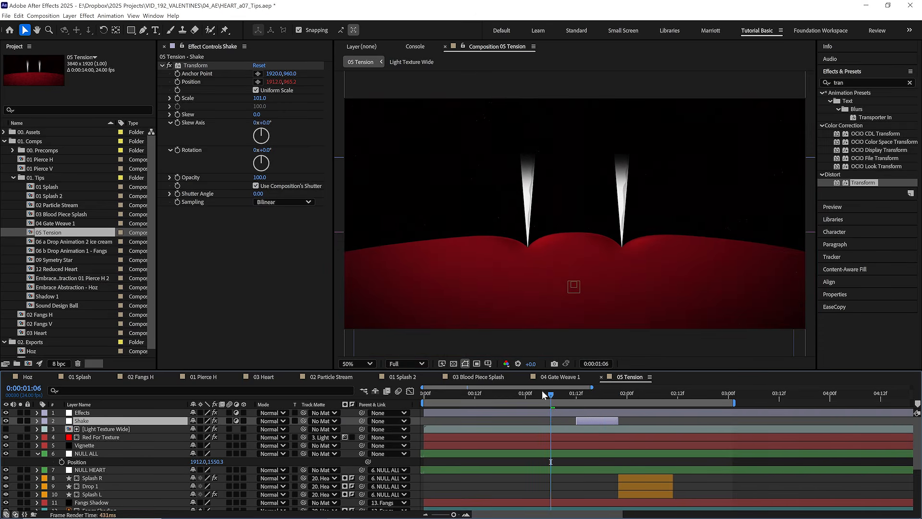
{"action": "key", "text": "space"}
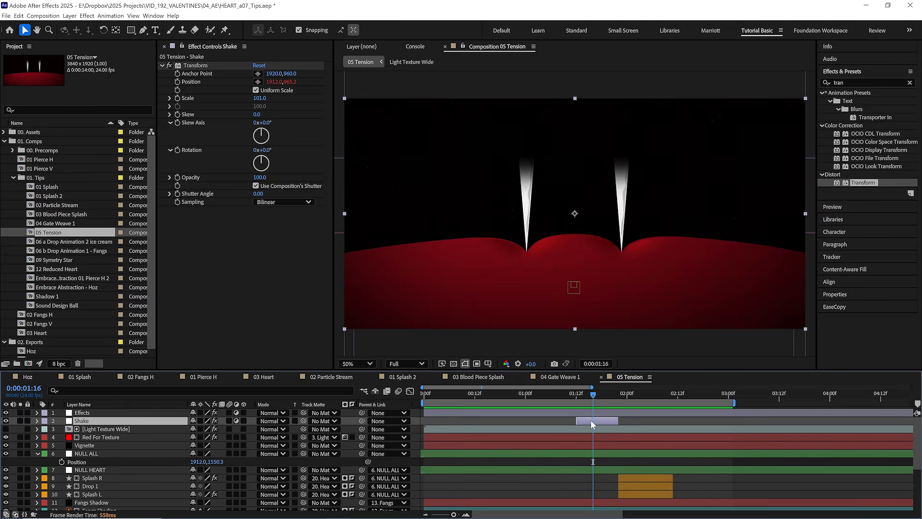
{"action": "key", "text": "Delete"}
- Start keyframing NULL ALL's Position and nudge the null slightly upward at 0:00:01:07
{"action": "left_click", "coordinate": [102, 447]}
{"action": "key", "text": "Page_Up"}
{"action": "key", "text": "Page_Up"}
{"action": "key", "text": "Page_Up"}
{"action": "key", "text": "Page_Up"}
{"action": "left_click", "coordinate": [63, 453]}
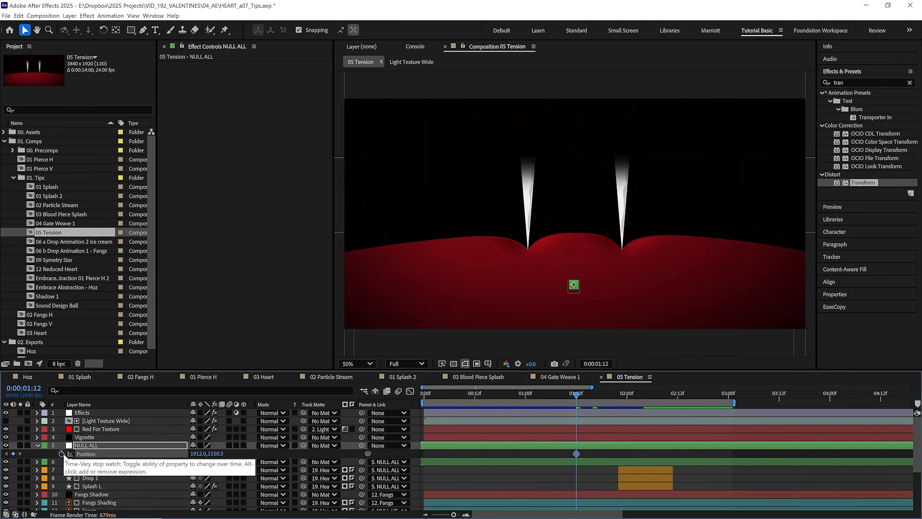
{"action": "left_click_drag", "start_coordinate": [547, 396], "coordinate": [551, 397]}
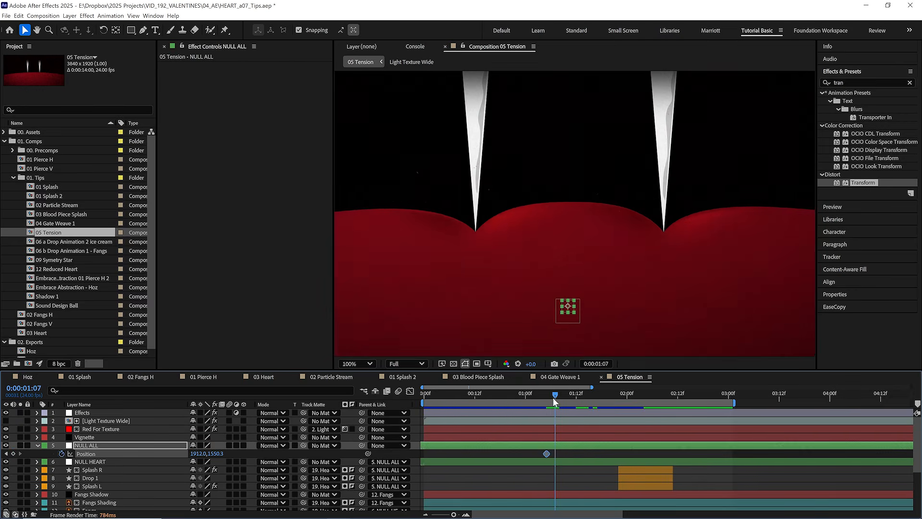
{"action": "key", "text": "shift+Up"}
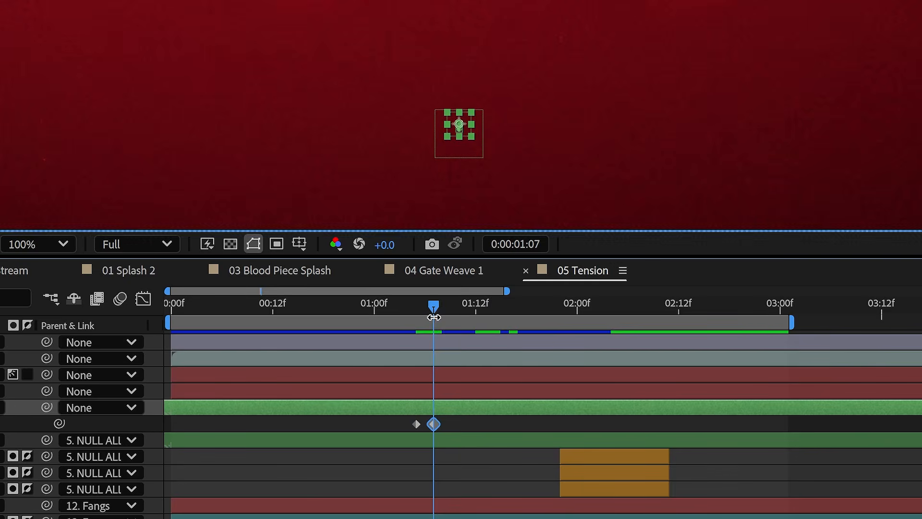
- Nudge NULL ALL in varied directions every two frames through 0:00:01:15, making the position offsets grow
{"action": "left_click_drag", "start_coordinate": [557, 393], "coordinate": [560, 394]}
{"action": "left_click_drag", "start_coordinate": [443, 305], "coordinate": [501, 309]}
{"action": "key", "text": "shift+Down"}
{"action": "key", "text": "shift+Down"}
{"action": "key", "text": "shift+Right"}
{"action": "left_click", "coordinate": [487, 303]}
{"action": "key", "text": "shift+Up"}
{"action": "key", "text": "shift+Left"}
{"action": "key", "text": "shift+Up"}
{"action": "key", "text": "shift+Up"}
{"action": "key", "text": "shift+Left"}
{"action": "key", "text": "shift+Right"}
{"action": "key", "text": "shift+Up"}
{"action": "key", "text": "shift+Right"}
{"action": "key", "text": "shift+Right"}
{"action": "key", "text": "shift+Right"}
{"action": "key", "text": "shift+Right"}
{"action": "key", "text": "shift+Right"}
- Continue the larger NULL ALL position offsets every two frames up to 0:00:01:22, and preview the shake
{"action": "key", "text": "shift+Right"}
{"action": "key", "text": "shift+Right"}
{"action": "key", "text": "shift+Up"}
{"action": "key", "text": "shift+Right"}
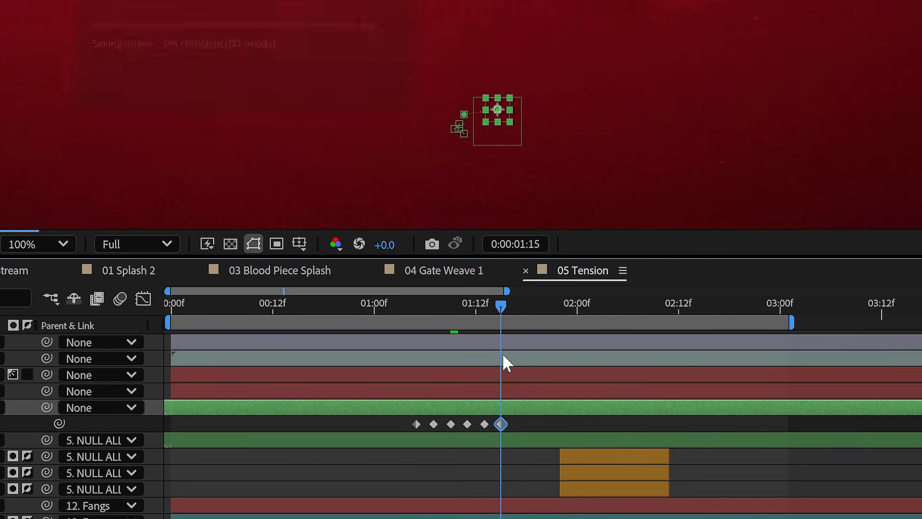
{"action": "key", "text": "shift+Up"}
{"action": "key", "text": "shift+Up"}
{"action": "key", "text": "shift+Up"}
{"action": "key", "text": "shift+Up"}
{"action": "key", "text": "shift+Up"}
{"action": "key", "text": "shift+Up"}
{"action": "key", "text": "shift+Up"}
{"action": "key", "text": "shift+Up"}
{"action": "key", "text": "shift+Up"}
{"action": "key", "text": "shift+Up"}
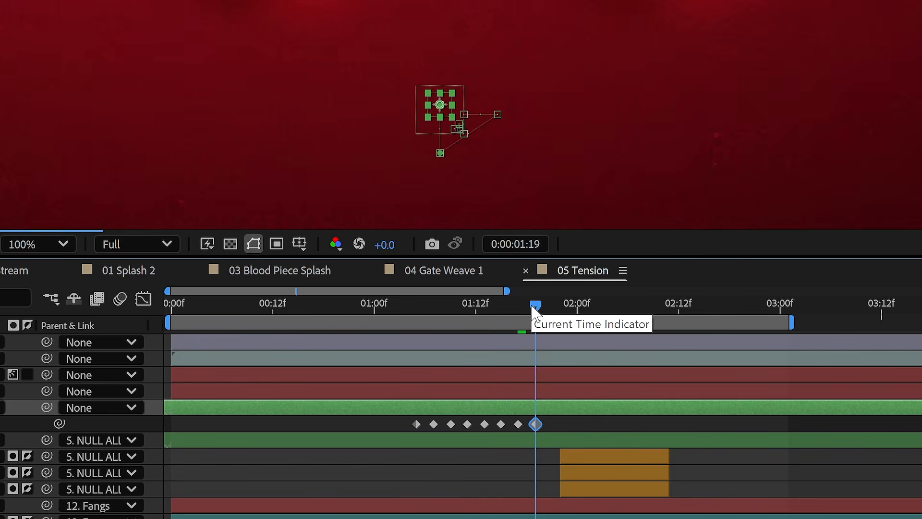
{"action": "key", "text": "shift+Right"}
{"action": "key", "text": "shift+Right"}
{"action": "left_click_drag", "start_coordinate": [537, 305], "coordinate": [549, 306]}
{"action": "key", "text": "space"}
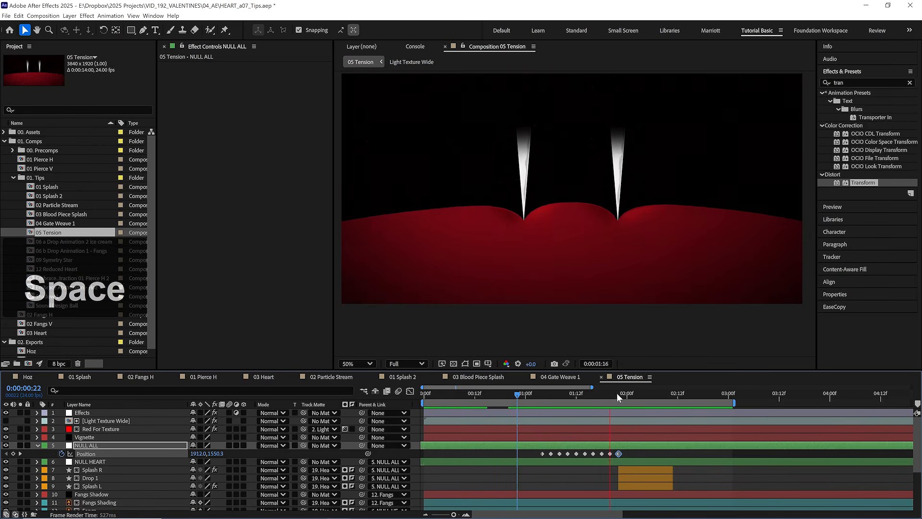
- Tighten the oversized offsets on NULL ALL's motion path between 0:00:01:16 and 0:00:01:22, and replay the shake
{"action": "left_click", "coordinate": [618, 392]}
{"action": "key", "text": "period"}
{"action": "mouse_move", "coordinate": [617, 392]}
{"action": "left_mouse_down"}
{"action": "mouse_move", "coordinate": [576, 394]}
{"action": "mouse_move", "coordinate": [612, 391]}
{"action": "left_mouse_up"}
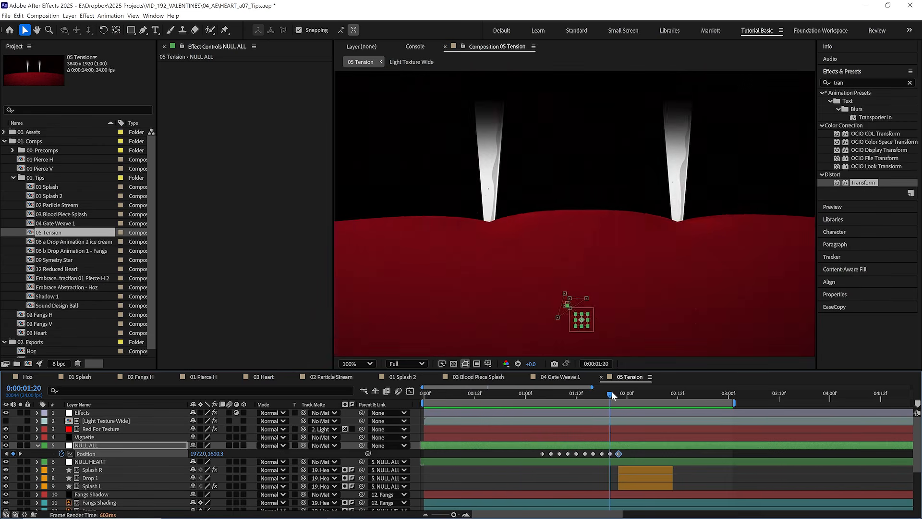
{"action": "key", "text": "period"}
{"action": "key", "text": "period"}
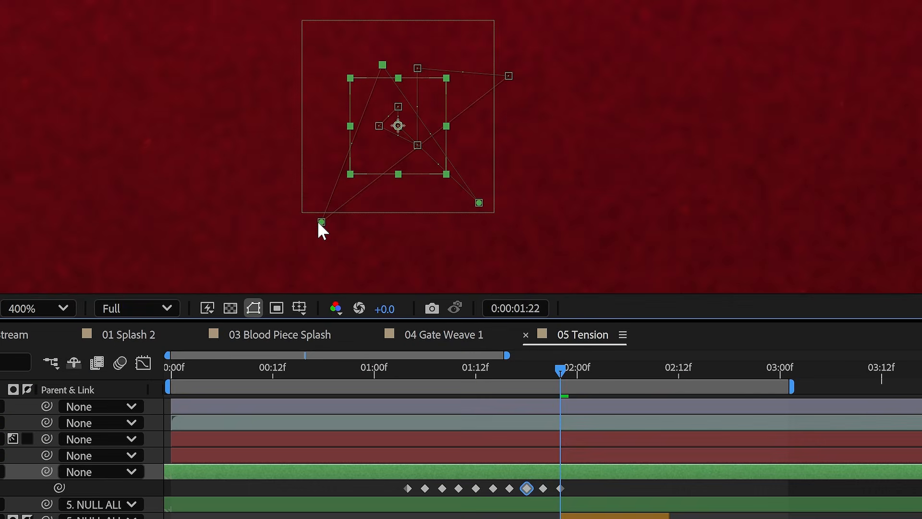
{"action": "key", "text": "space"}
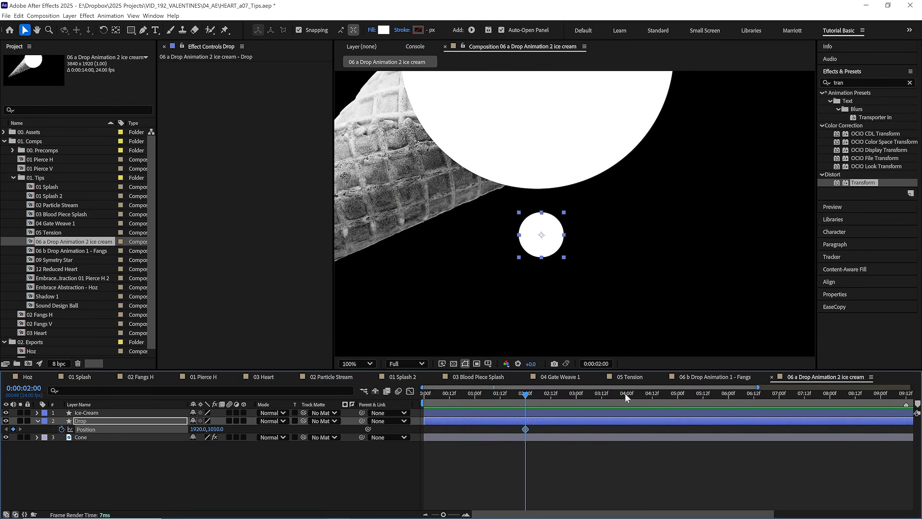
- Add a second Position keyframe that sends the white Drop layer straight down out of frame, and preview the fall
{"action": "left_click", "coordinate": [625, 393]}
{"action": "key", "text": "comma"}
{"action": "left_click_drag", "start_coordinate": [556, 230], "coordinate": [612, 339]}
{"action": "key", "text": "space"}
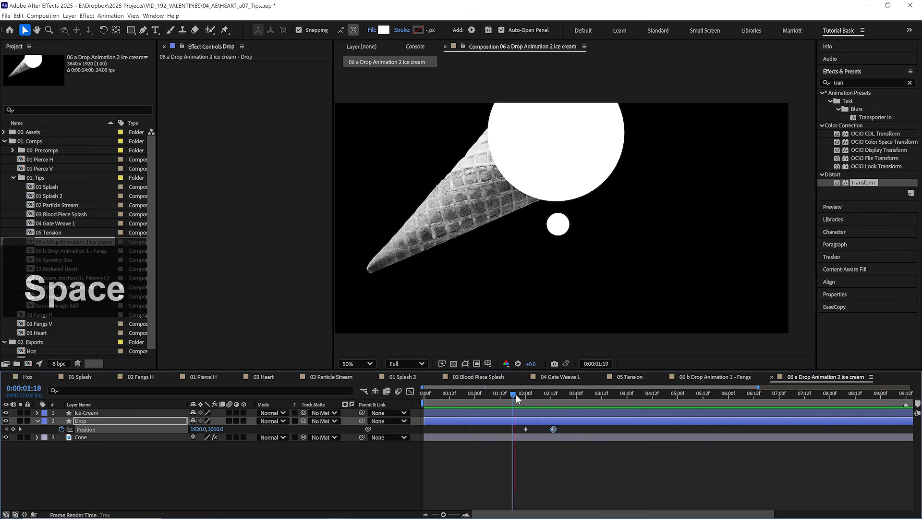
- Apply Easy Ease to the Drop layer's first Position keyframe at 0:00:02:00 and preview the motion
{"action": "left_click", "coordinate": [521, 395]}
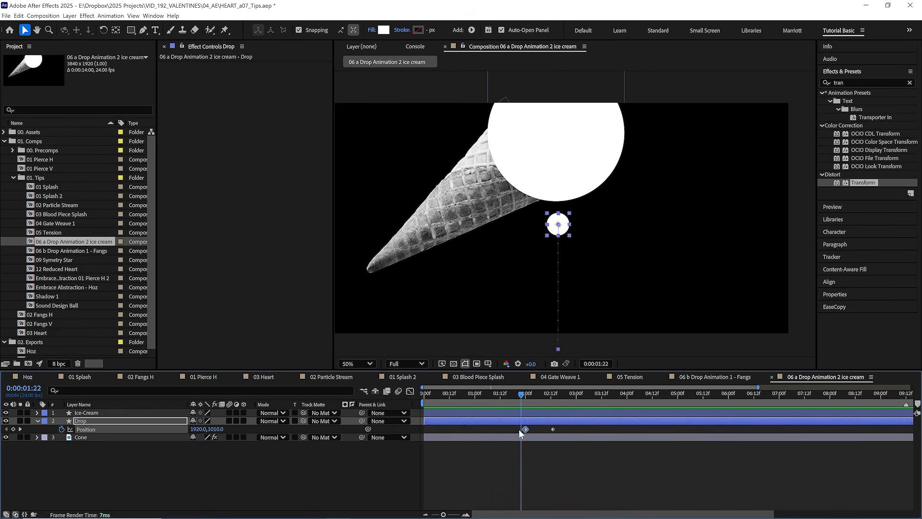
{"action": "key", "text": "F9"}
{"action": "key", "text": "space"}
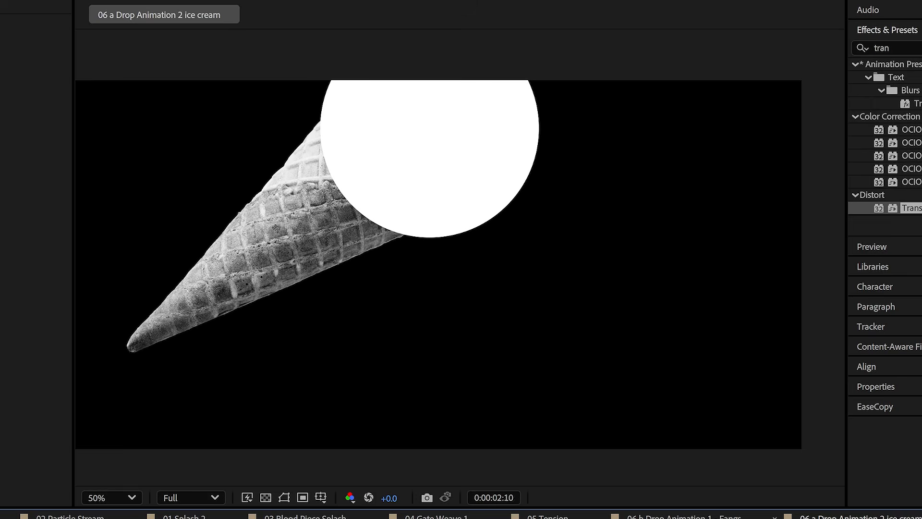
- At 0:00:02:00, draw a white Pen shape from the scoop's edge, narrowing to a neck and wrapping around the hanging drop
{"action": "left_click_drag", "start_coordinate": [528, 402], "coordinate": [526, 402]}
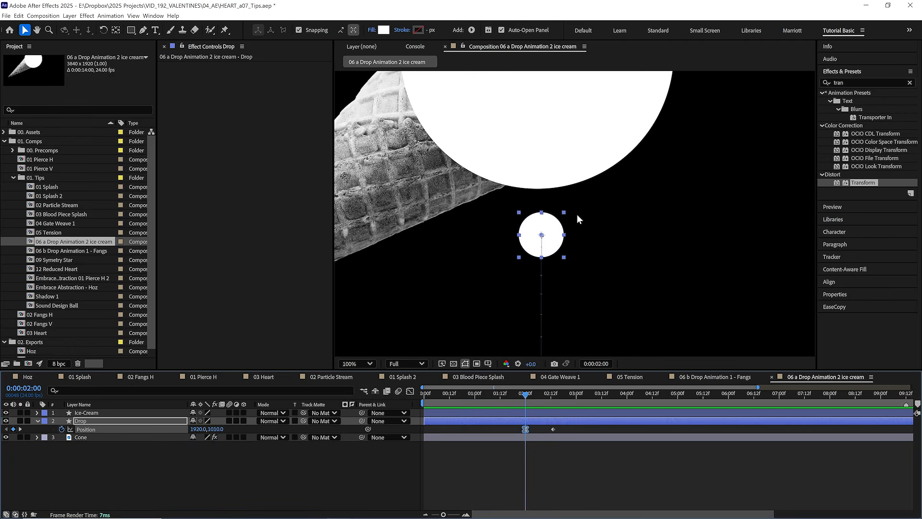
{"action": "left_click", "coordinate": [546, 451]}
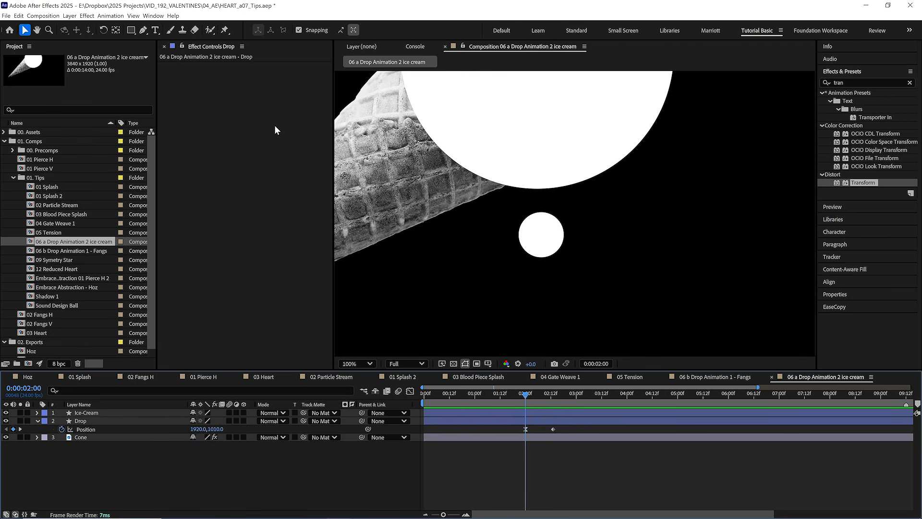
{"action": "left_click", "coordinate": [144, 30]}
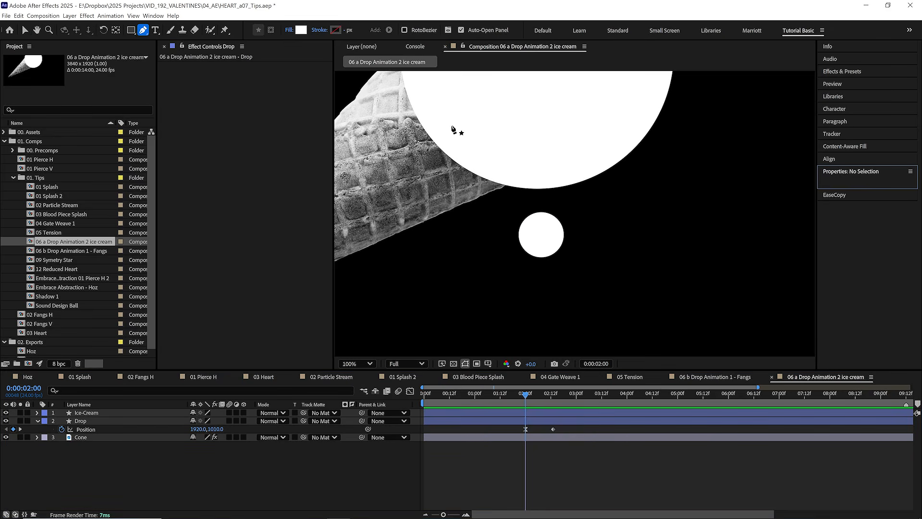
{"action": "left_click_drag", "start_coordinate": [451, 123], "coordinate": [451, 131]}
{"action": "left_click_drag", "start_coordinate": [478, 174], "coordinate": [496, 185]}
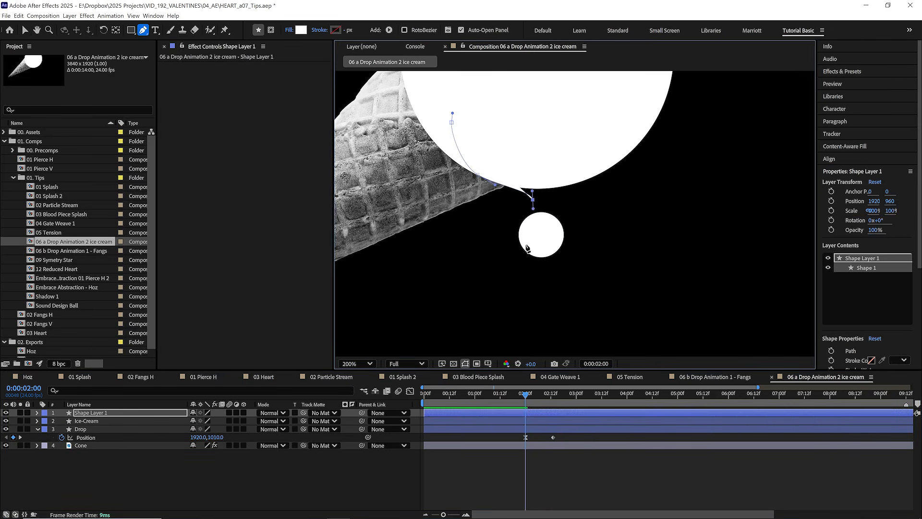
{"action": "scroll", "coordinate": [527, 248], "scroll_direction": "up", "scroll_amount": 2}
{"action": "key", "text": "space"}
{"action": "left_click_drag", "start_coordinate": [614, 252], "coordinate": [509, 261]}
{"action": "left_click_drag", "start_coordinate": [580, 322], "coordinate": [627, 319]}
{"action": "left_click_drag", "start_coordinate": [672, 238], "coordinate": [672, 180]}
- Close the melt shape up the neck's other side into the scoop, and adjust the neck points for a smooth pinch
{"action": "key", "text": "space"}
{"action": "scroll", "coordinate": [587, 202], "scroll_direction": "down", "scroll_amount": 1}
{"action": "left_click_drag", "start_coordinate": [627, 104], "coordinate": [569, 185]}
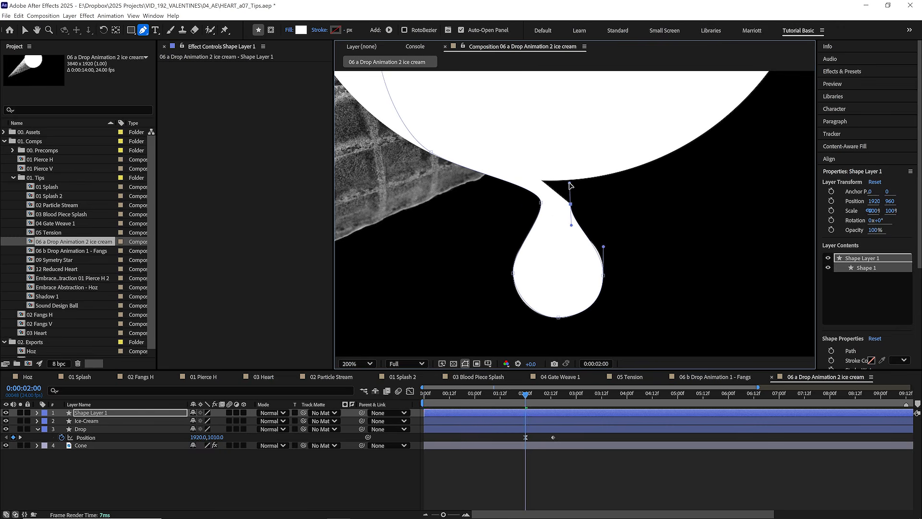
{"action": "left_click", "coordinate": [655, 164]}
{"action": "key", "text": "space"}
{"action": "left_click_drag", "start_coordinate": [655, 164], "coordinate": [624, 212]}
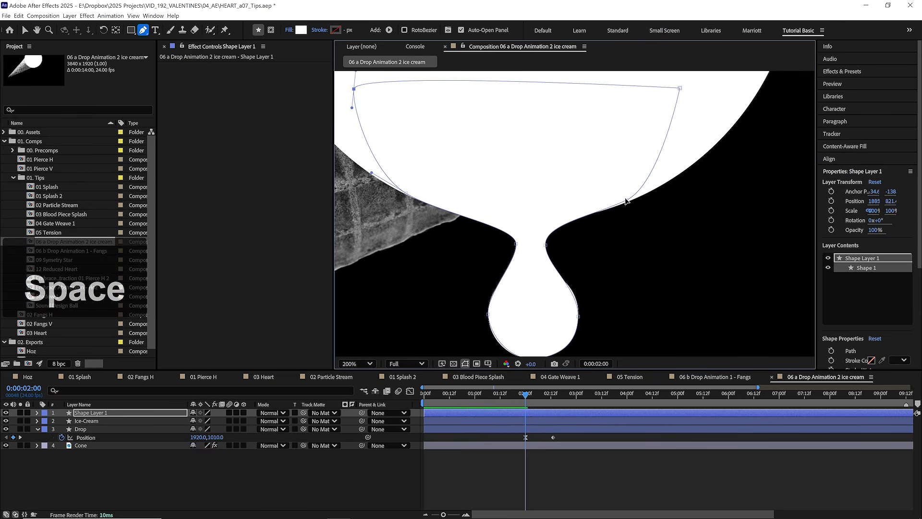
{"action": "left_click", "coordinate": [628, 202]}
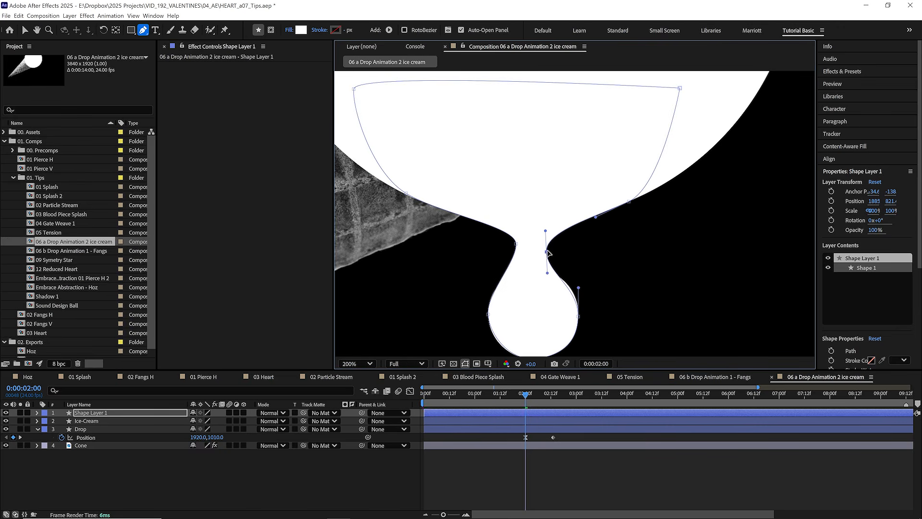
{"action": "left_click_drag", "start_coordinate": [517, 244], "coordinate": [513, 250]}
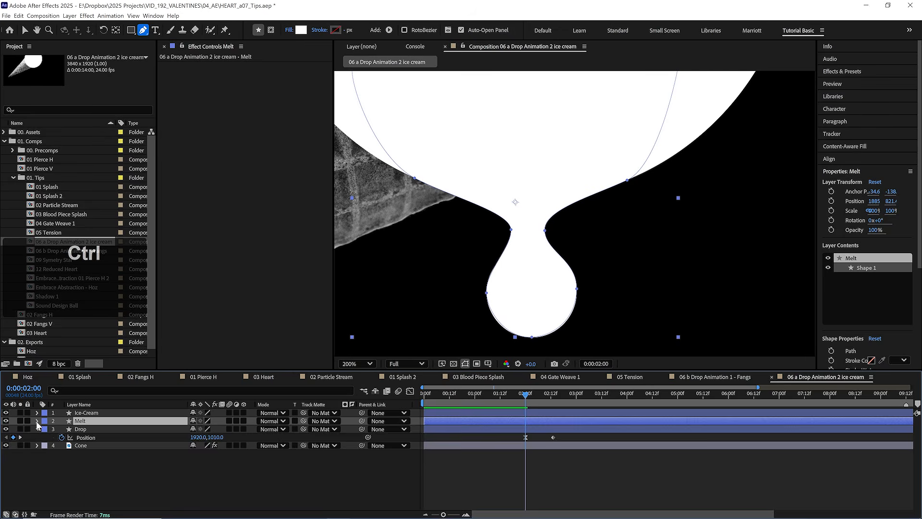
- Rename the new shape layer Melt, place it below Ice-Cream, and set a Path keyframe at 0:00:02:00
{"action": "left_click", "coordinate": [54, 437], "text": "ctrl"}
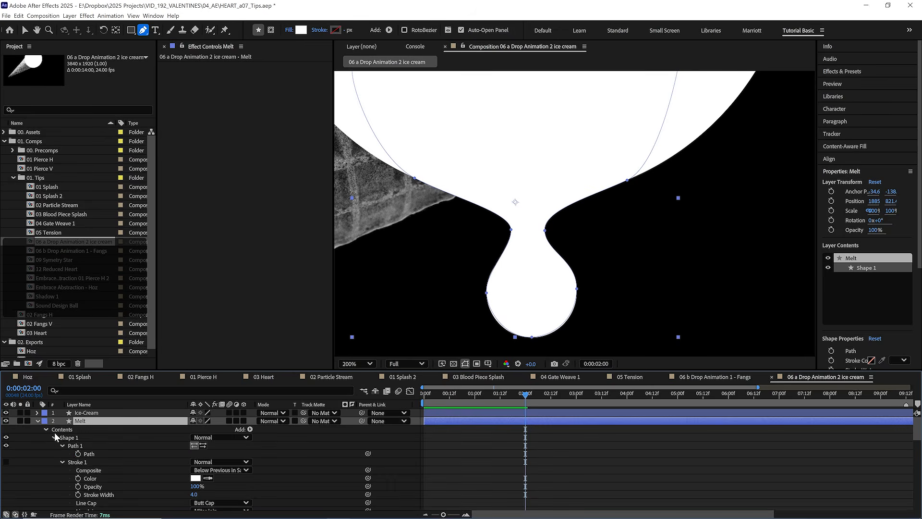
{"action": "left_click", "coordinate": [78, 454]}
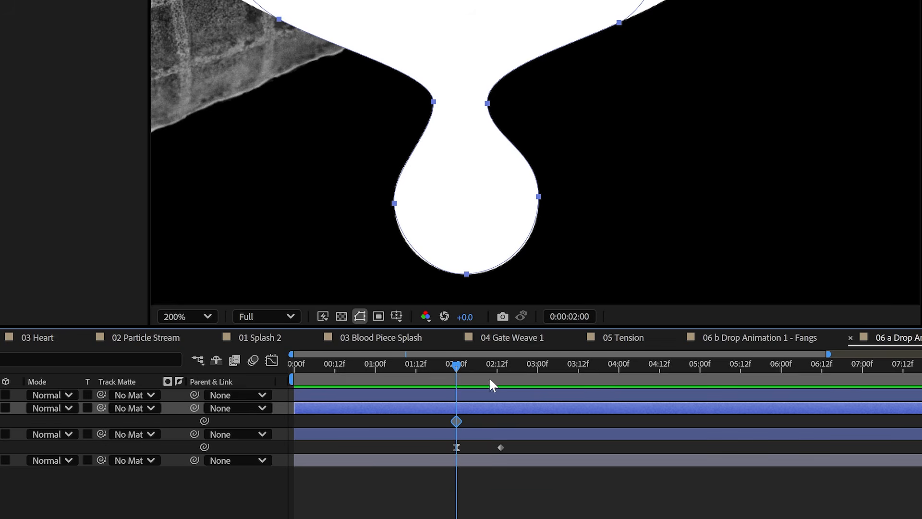
- Trim the Melt layer to end just after 0:00:02:00 and the Drop layer to start at 0:00:02:00, and check the handover
{"action": "key", "text": "alt+bracketright"}
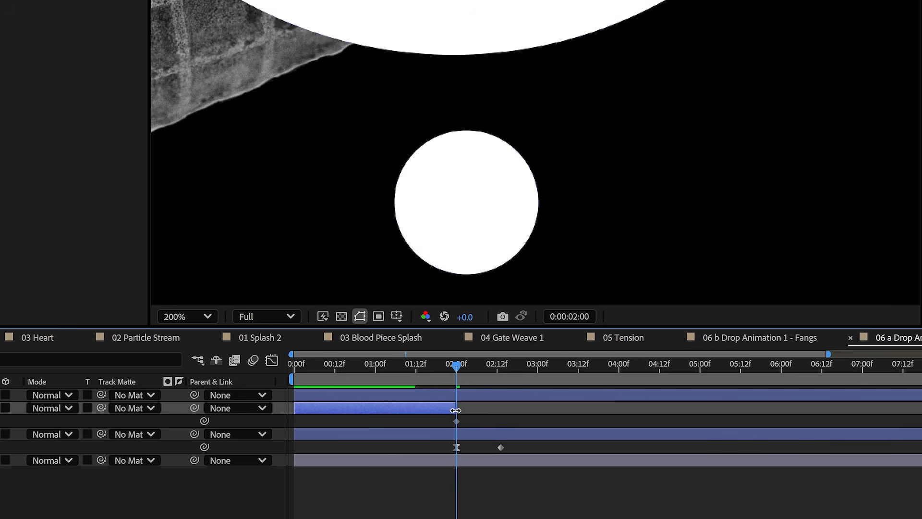
{"action": "left_click_drag", "start_coordinate": [457, 410], "coordinate": [458, 412]}
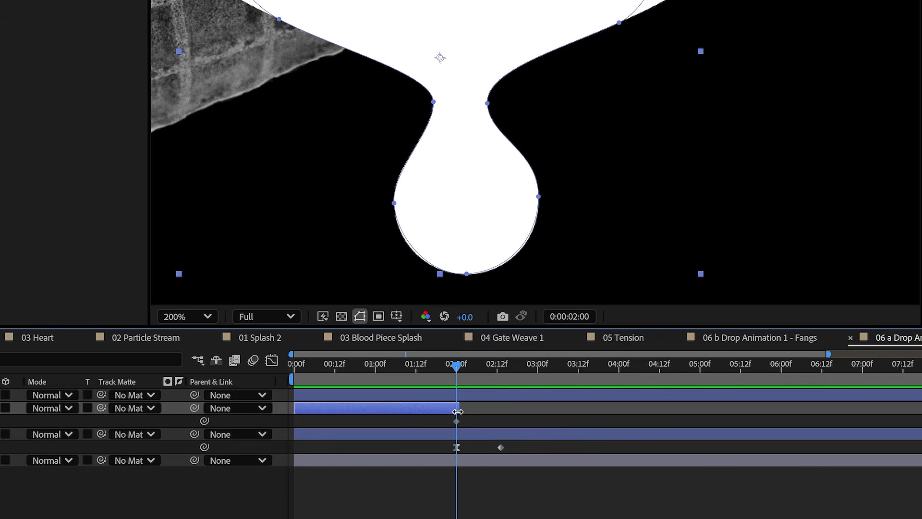
{"action": "left_click", "coordinate": [435, 433]}
{"action": "left_click_drag", "start_coordinate": [295, 435], "coordinate": [456, 434]}
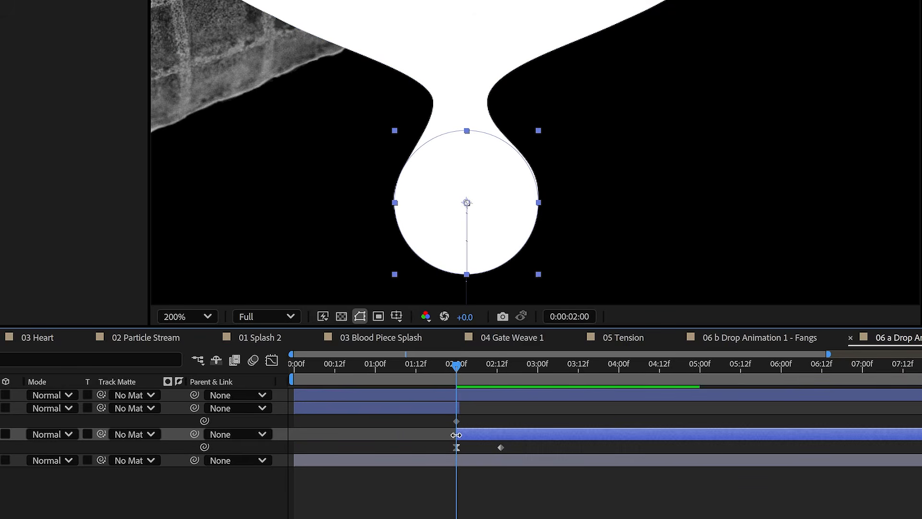
{"action": "left_click_drag", "start_coordinate": [411, 361], "coordinate": [489, 364]}
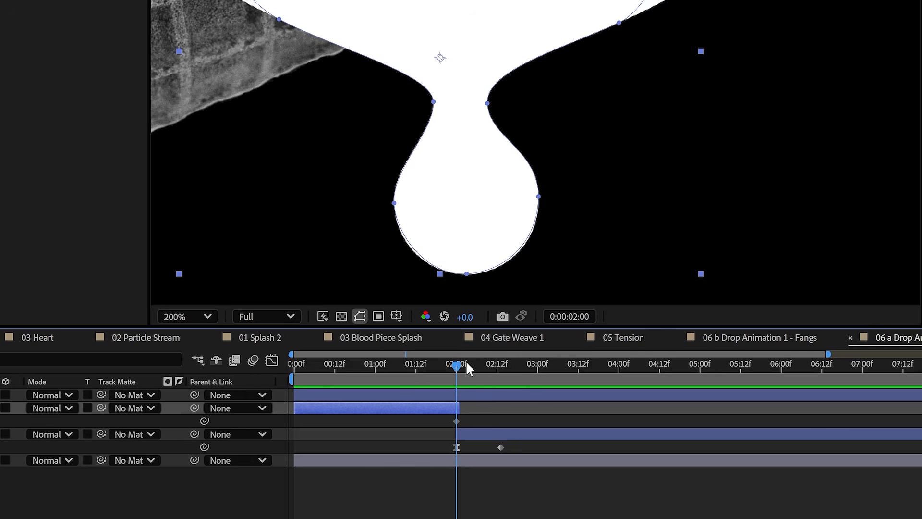
- Add a Melt Path keyframe at 0:00:01:00 and pull the neck and drop points up towards the scoop's lower edge
{"action": "left_click_drag", "start_coordinate": [468, 368], "coordinate": [409, 371]}
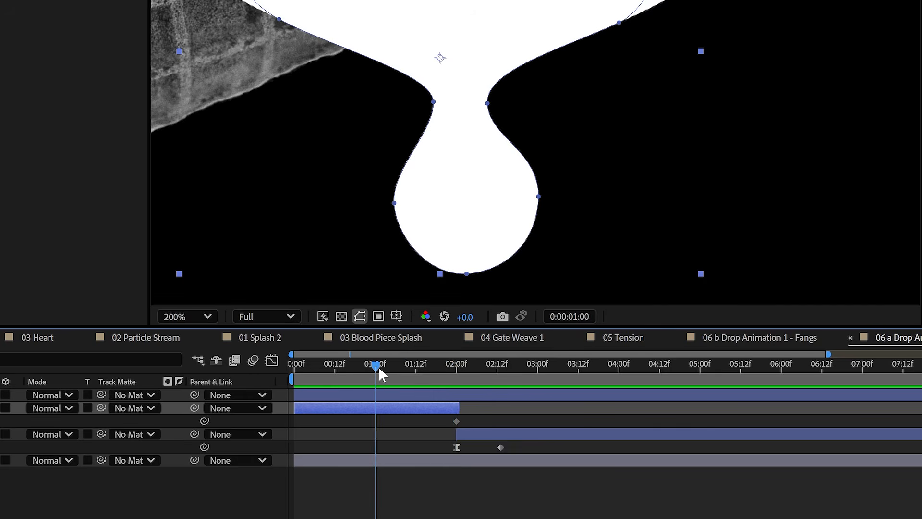
{"action": "left_click", "coordinate": [0, 421]}
{"action": "key", "text": "="}
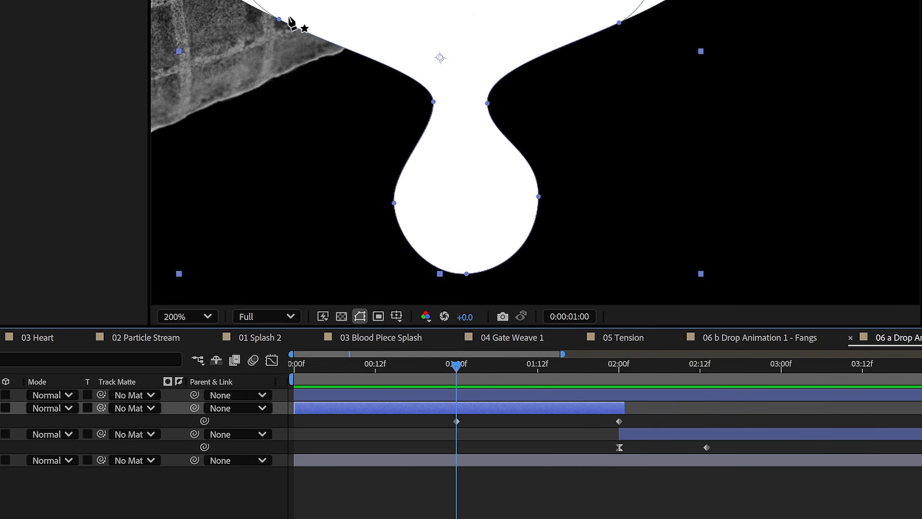
{"action": "left_click_drag", "start_coordinate": [279, 20], "coordinate": [218, 0]}
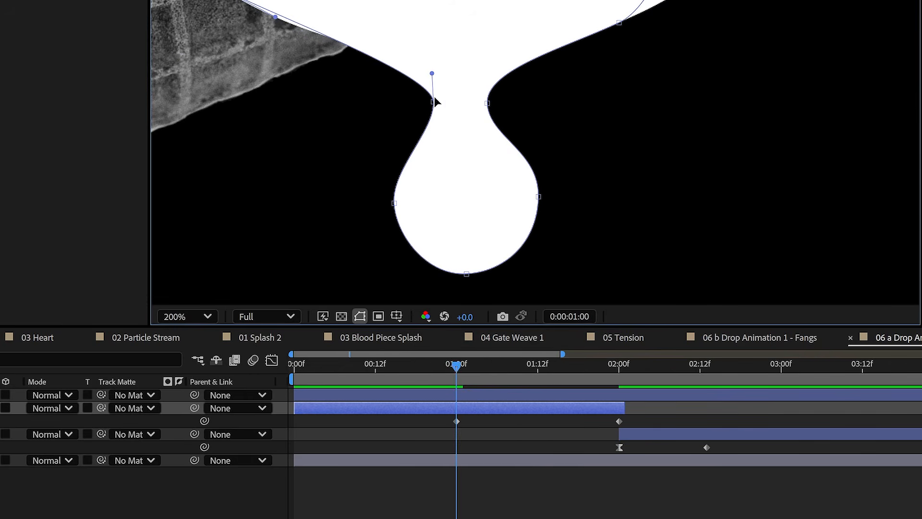
{"action": "left_click_drag", "start_coordinate": [434, 101], "coordinate": [341, 40]}
{"action": "left_click_drag", "start_coordinate": [331, 401], "coordinate": [310, 204]}
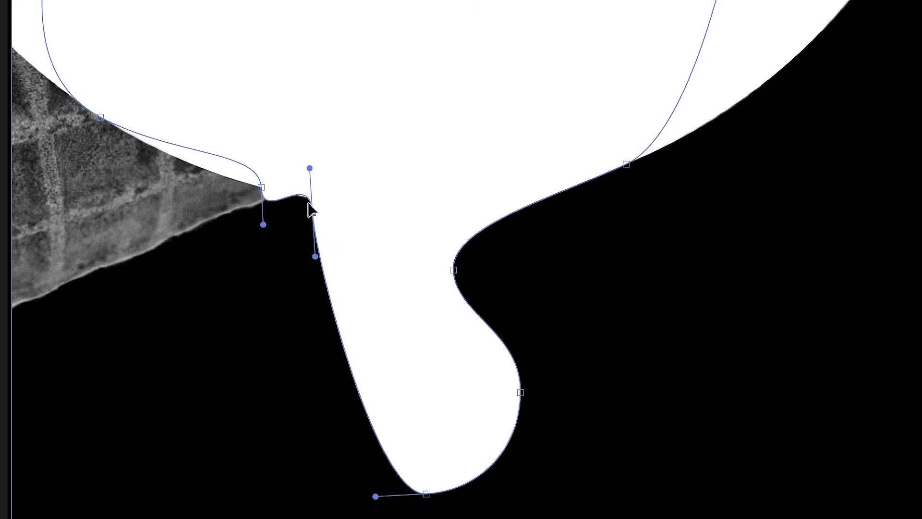
{"action": "left_click_drag", "start_coordinate": [425, 493], "coordinate": [373, 222]}
{"action": "left_click_drag", "start_coordinate": [454, 270], "coordinate": [525, 205]}
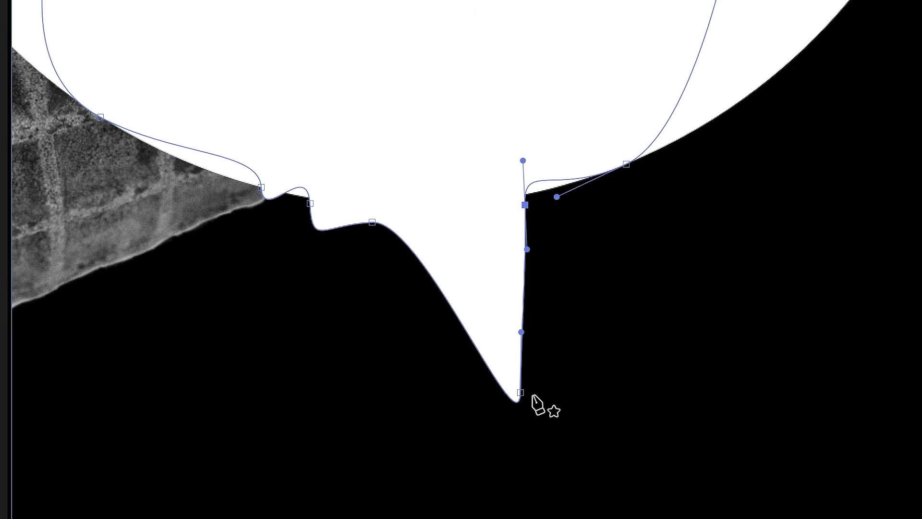
{"action": "left_click_drag", "start_coordinate": [521, 393], "coordinate": [467, 233]}
- Spread the Melt path's points outward along the scoop's lower edge at 0:00:01:00
{"action": "left_click_drag", "start_coordinate": [626, 163], "coordinate": [733, 108]}
{"action": "left_click_drag", "start_coordinate": [99, 116], "coordinate": [73, 96]}
{"action": "left_click_drag", "start_coordinate": [241, 177], "coordinate": [188, 173]}
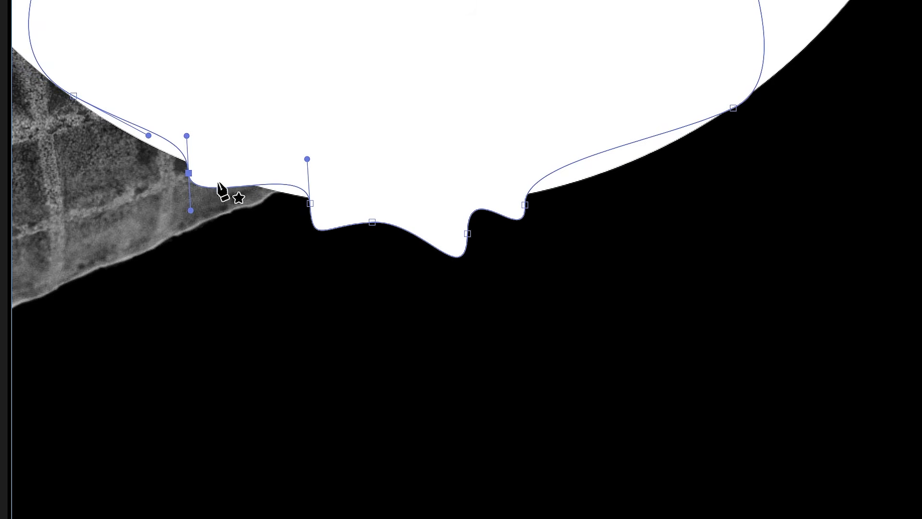
{"action": "left_click_drag", "start_coordinate": [525, 205], "coordinate": [595, 179]}
{"action": "left_click_drag", "start_coordinate": [468, 234], "coordinate": [470, 205]}
{"action": "left_click_drag", "start_coordinate": [372, 222], "coordinate": [408, 208]}
{"action": "left_click_drag", "start_coordinate": [471, 207], "coordinate": [484, 203]}
{"action": "left_click_drag", "start_coordinate": [311, 204], "coordinate": [322, 204]}
- Realign the Melt path's handles and nudge its points so the shape sits flush with the scoop's curve
{"action": "left_click", "coordinate": [145, 33]}
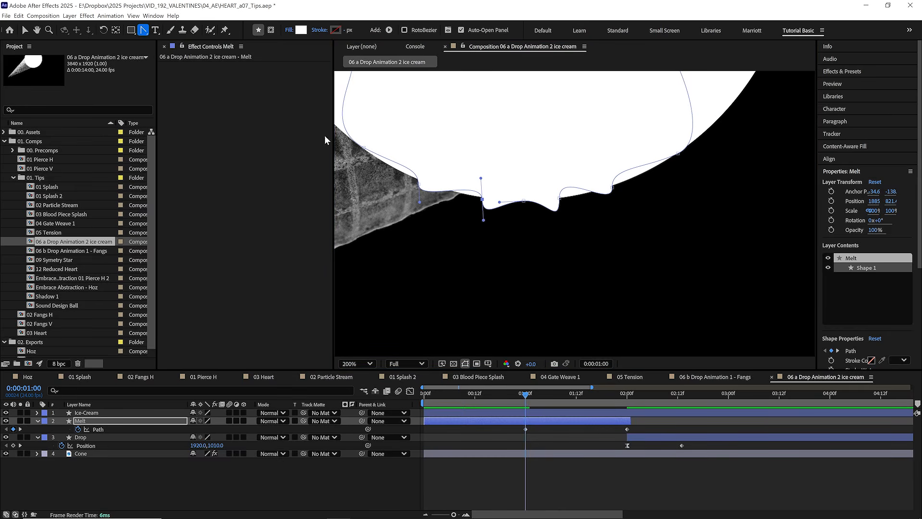
{"action": "left_click_drag", "start_coordinate": [482, 199], "coordinate": [491, 200]}
{"action": "left_click_drag", "start_coordinate": [419, 185], "coordinate": [432, 190]}
{"action": "left_click_drag", "start_coordinate": [560, 198], "coordinate": [576, 196]}
{"action": "left_click_drag", "start_coordinate": [612, 188], "coordinate": [635, 178]}
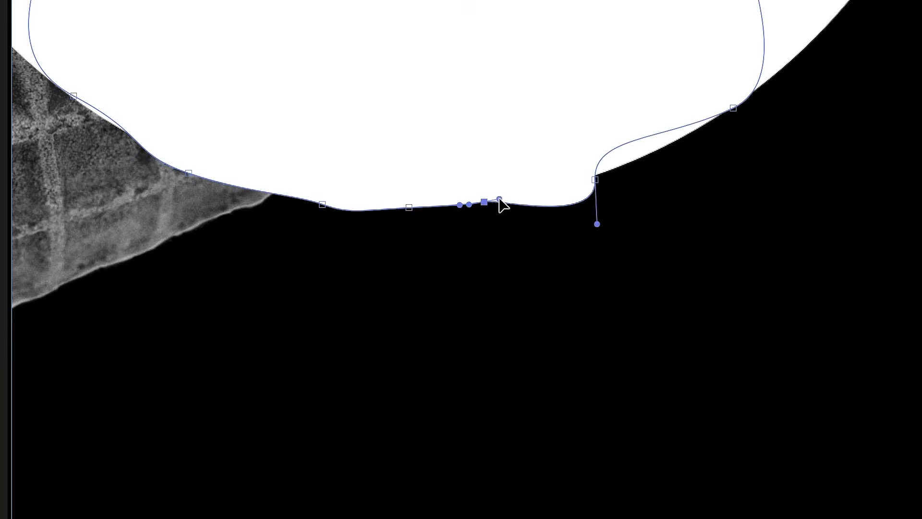
{"action": "scroll", "coordinate": [557, 188], "scroll_direction": "up", "scroll_amount": 1}
{"action": "left_click_drag", "start_coordinate": [670, 124], "coordinate": [665, 117]}
{"action": "left_click_drag", "start_coordinate": [448, 169], "coordinate": [447, 165]}
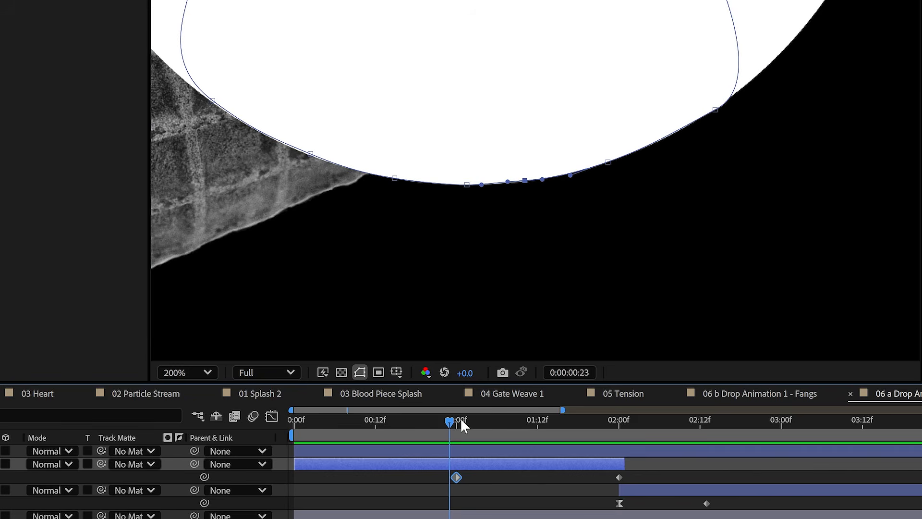
- Scrub and play the timeline to preview the Melt shape stretching from the scoop
{"action": "left_click_drag", "start_coordinate": [460, 417], "coordinate": [496, 426]}
{"action": "key", "text": "comma"}
{"action": "key", "text": "space"}
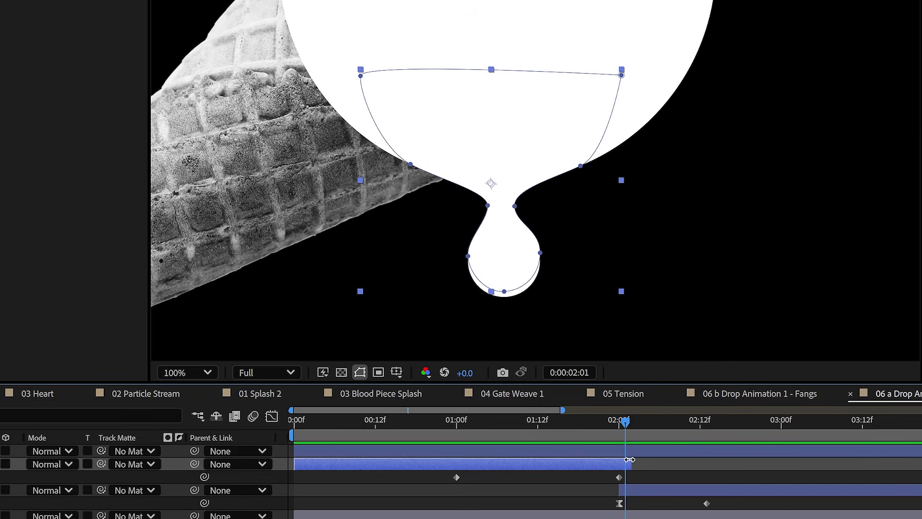
- Extend the Melt layer to about 0:00:04:00, copy its 0:00:01:00 Path keyframe to 0:00:04:00, and preview the retraction
{"action": "left_click_drag", "start_coordinate": [626, 461], "coordinate": [716, 461]}
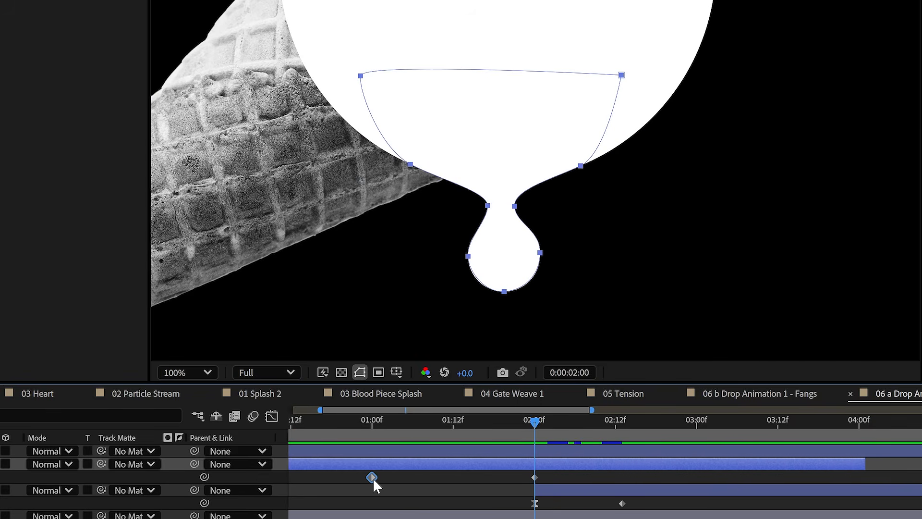
{"action": "left_click_drag", "start_coordinate": [382, 430], "coordinate": [370, 436]}
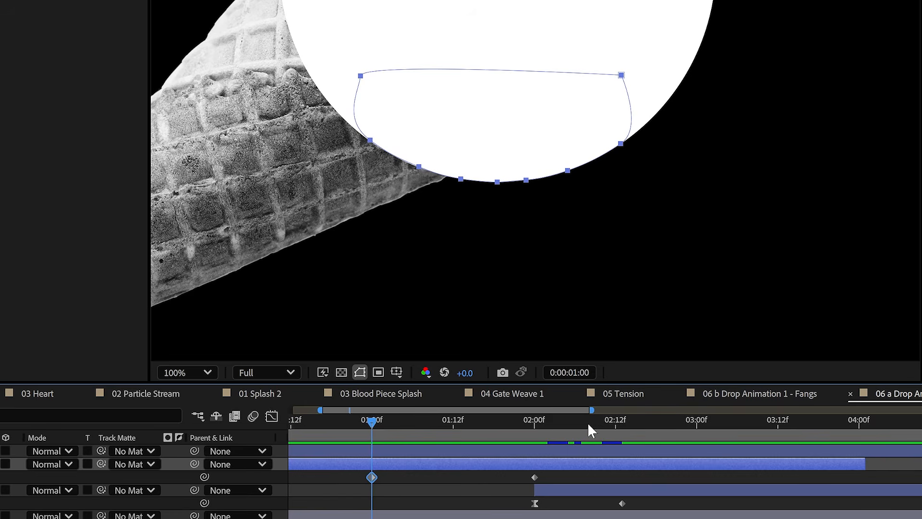
{"action": "left_click_drag", "start_coordinate": [590, 430], "coordinate": [726, 435]}
{"action": "left_click_drag", "start_coordinate": [840, 429], "coordinate": [858, 430]}
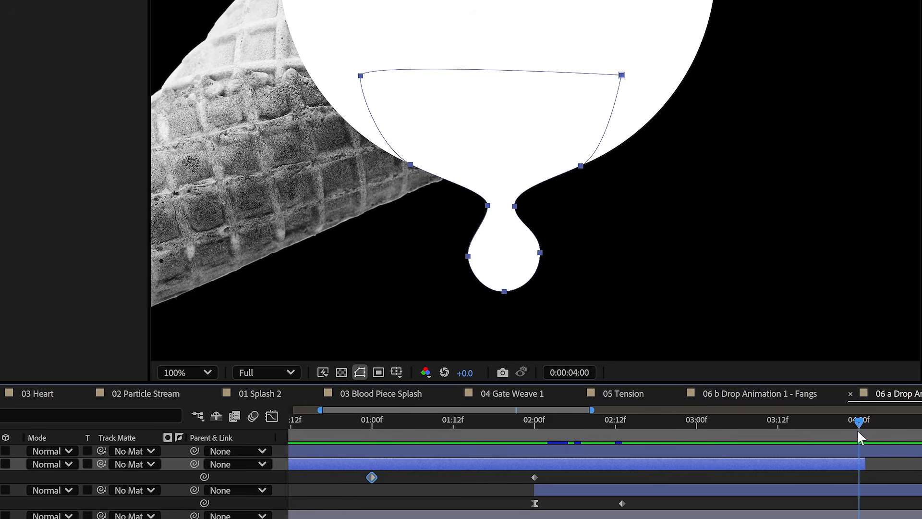
{"action": "key", "text": "ctrl+v"}
{"action": "key", "text": "space"}
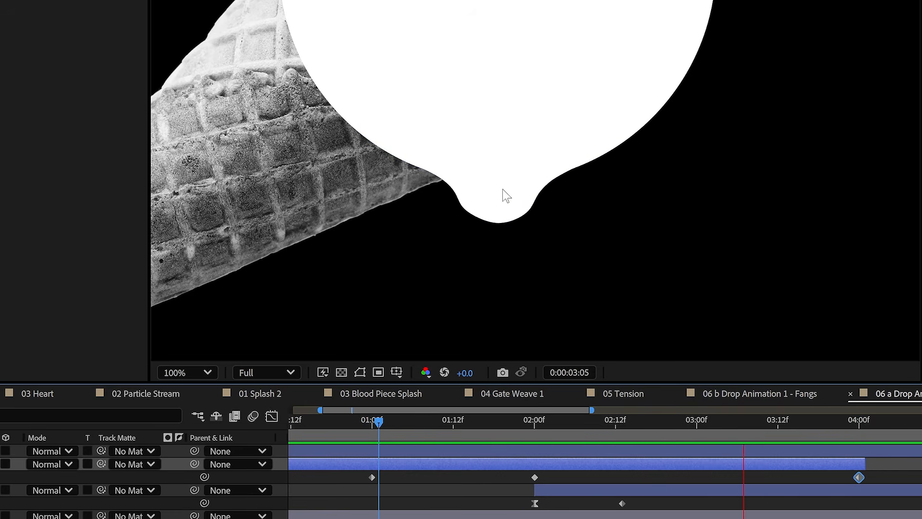
- At 0:00:02:01, add a Melt Path keyframe by pulling the lower points up off the separated drop
{"action": "left_click_drag", "start_coordinate": [538, 421], "coordinate": [568, 422]}
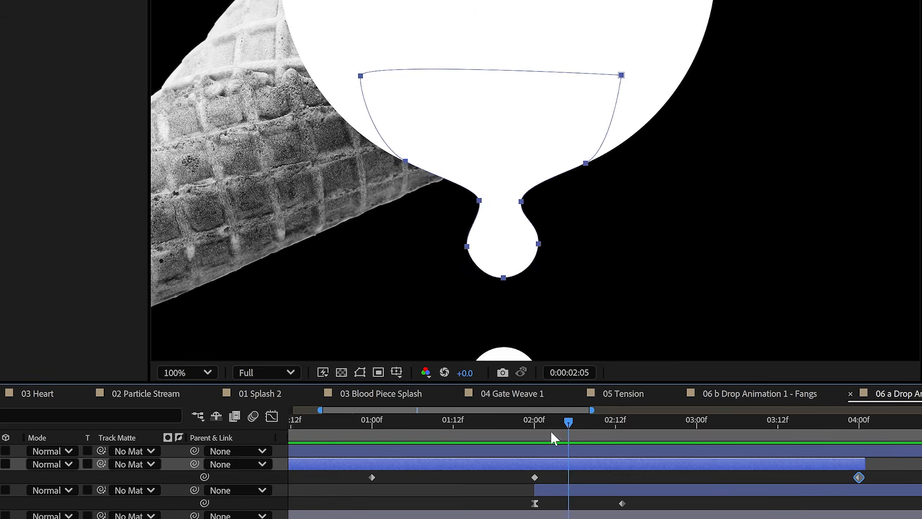
{"action": "key", "text": "j"}
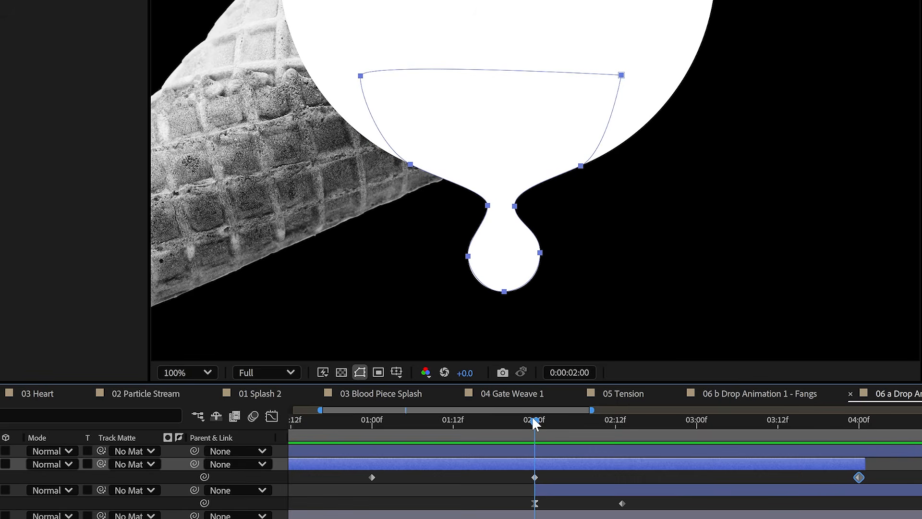
{"action": "key", "text": "Page_Down"}
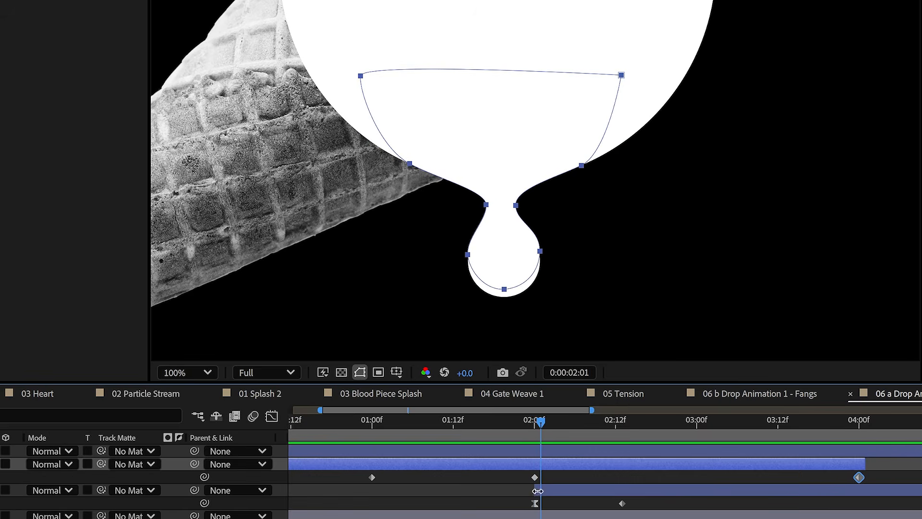
{"action": "key", "text": "period"}
{"action": "scroll", "coordinate": [579, 290], "scroll_direction": "down", "scroll_amount": 3}
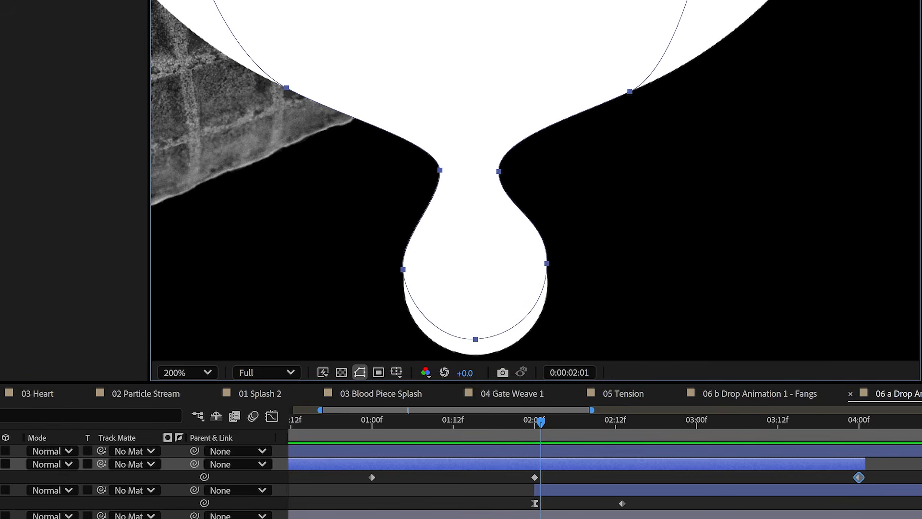
{"action": "left_click", "coordinate": [550, 464]}
{"action": "left_click_drag", "start_coordinate": [439, 170], "coordinate": [393, 141]}
{"action": "left_click_drag", "start_coordinate": [403, 270], "coordinate": [419, 178]}
{"action": "left_click_drag", "start_coordinate": [498, 171], "coordinate": [545, 132]}
{"action": "left_click_drag", "start_coordinate": [475, 339], "coordinate": [474, 200]}
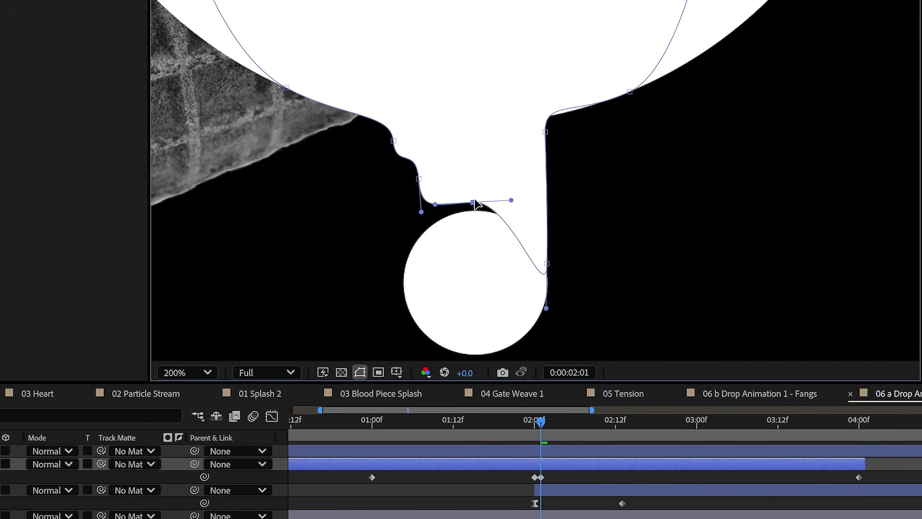
{"action": "left_click_drag", "start_coordinate": [547, 263], "coordinate": [515, 153]}
- Shape the Melt path at 0:00:02:01 into a smooth tapered tip just above the detached drop
{"action": "left_click_drag", "start_coordinate": [515, 198], "coordinate": [492, 191]}
{"action": "left_click_drag", "start_coordinate": [419, 179], "coordinate": [428, 161]}
{"action": "left_click_drag", "start_coordinate": [431, 193], "coordinate": [444, 189]}
{"action": "left_click_drag", "start_coordinate": [393, 141], "coordinate": [383, 127]}
{"action": "left_click_drag", "start_coordinate": [473, 203], "coordinate": [475, 190]}
{"action": "left_click", "coordinate": [545, 132]}
{"action": "left_click_drag", "start_coordinate": [546, 165], "coordinate": [502, 165]}
{"action": "left_click_drag", "start_coordinate": [429, 160], "coordinate": [439, 171]}
{"action": "left_click_drag", "start_coordinate": [383, 127], "coordinate": [399, 132]}
{"action": "left_click_drag", "start_coordinate": [476, 190], "coordinate": [472, 193]}
{"action": "left_click_drag", "start_coordinate": [472, 193], "coordinate": [488, 192]}
- Fine-tune the tapered Melt tip's points and handles at 0:00:02:01 while comparing neighbouring frames, and scrub the break
{"action": "left_click_drag", "start_coordinate": [540, 422], "coordinate": [540, 422]}
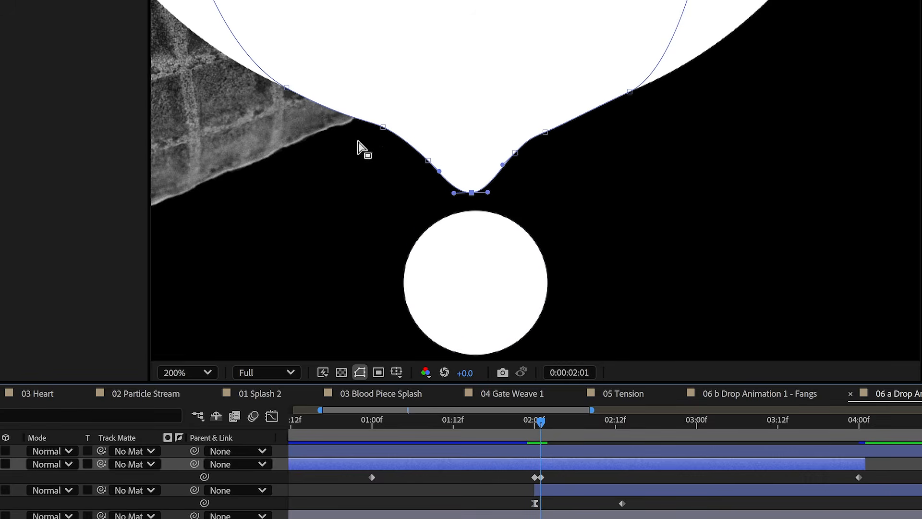
{"action": "left_click_drag", "start_coordinate": [383, 127], "coordinate": [387, 130]}
{"action": "left_click_drag", "start_coordinate": [540, 418], "coordinate": [539, 421]}
{"action": "left_click_drag", "start_coordinate": [515, 152], "coordinate": [544, 129]}
{"action": "left_click_drag", "start_coordinate": [537, 420], "coordinate": [539, 420]}
{"action": "left_click_drag", "start_coordinate": [428, 160], "coordinate": [432, 157]}
{"action": "left_click_drag", "start_coordinate": [472, 192], "coordinate": [473, 188]}
{"action": "left_click_drag", "start_coordinate": [538, 422], "coordinate": [540, 421]}
{"action": "left_click_drag", "start_coordinate": [388, 130], "coordinate": [388, 129]}
{"action": "left_click_drag", "start_coordinate": [550, 421], "coordinate": [553, 421]}
{"action": "left_click_drag", "start_coordinate": [473, 188], "coordinate": [537, 216]}
{"action": "left_click_drag", "start_coordinate": [538, 216], "coordinate": [536, 209]}
{"action": "mouse_move", "coordinate": [558, 420]}
{"action": "left_mouse_down"}
{"action": "mouse_move", "coordinate": [551, 416]}
{"action": "mouse_move", "coordinate": [569, 424]}
{"action": "left_mouse_up"}
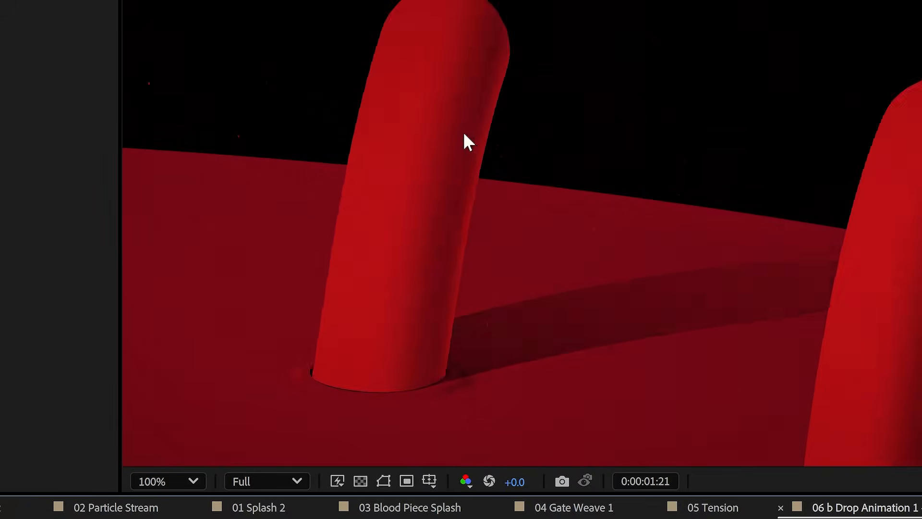
- In the 06 b Drop Animation 1 - Fangs composition, examine how the Drop Hug path hands over to the falling Drop 1 layer
{"action": "left_click_drag", "start_coordinate": [491, 397], "coordinate": [528, 402]}
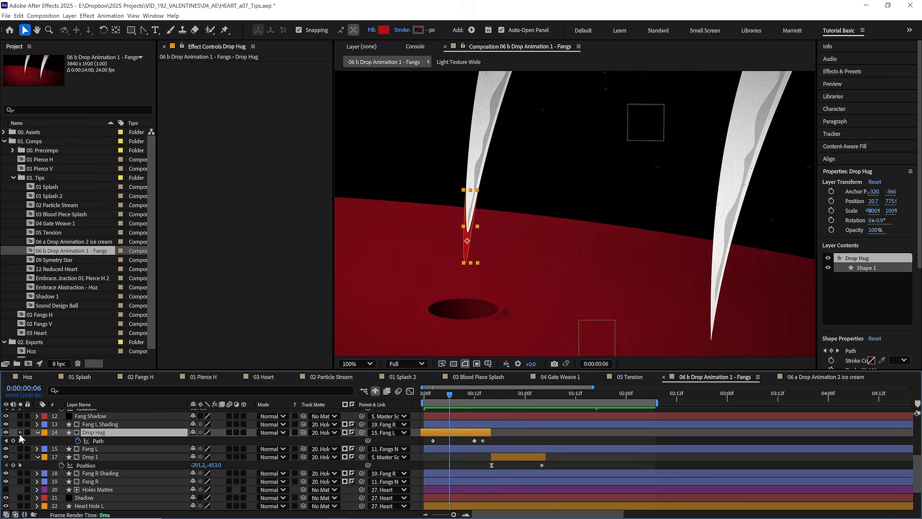
{"action": "left_click", "coordinate": [20, 432]}
{"action": "left_click", "coordinate": [20, 432]}
{"action": "left_click_drag", "start_coordinate": [446, 397], "coordinate": [480, 390]}
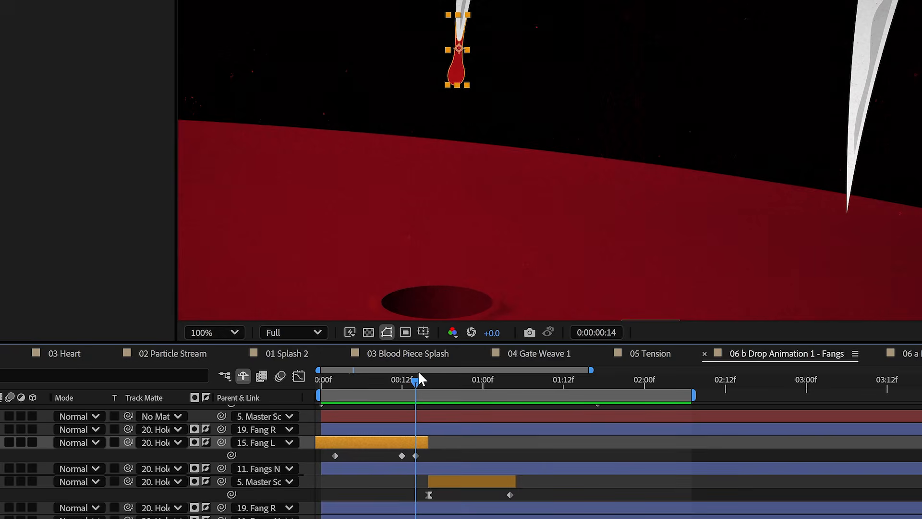
{"action": "mouse_move", "coordinate": [418, 374]}
{"action": "left_mouse_down"}
{"action": "mouse_move", "coordinate": [399, 379]}
{"action": "mouse_move", "coordinate": [429, 384]}
{"action": "left_mouse_up"}
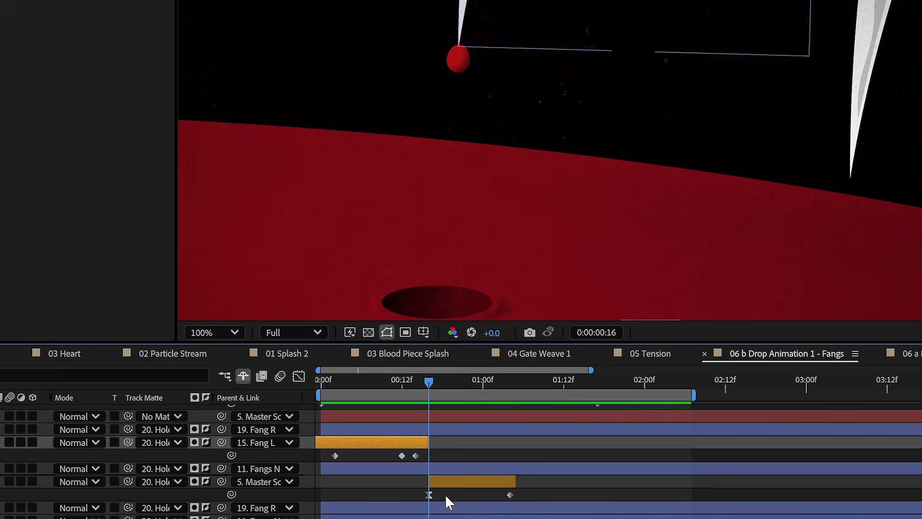
{"action": "left_click", "coordinate": [469, 475]}
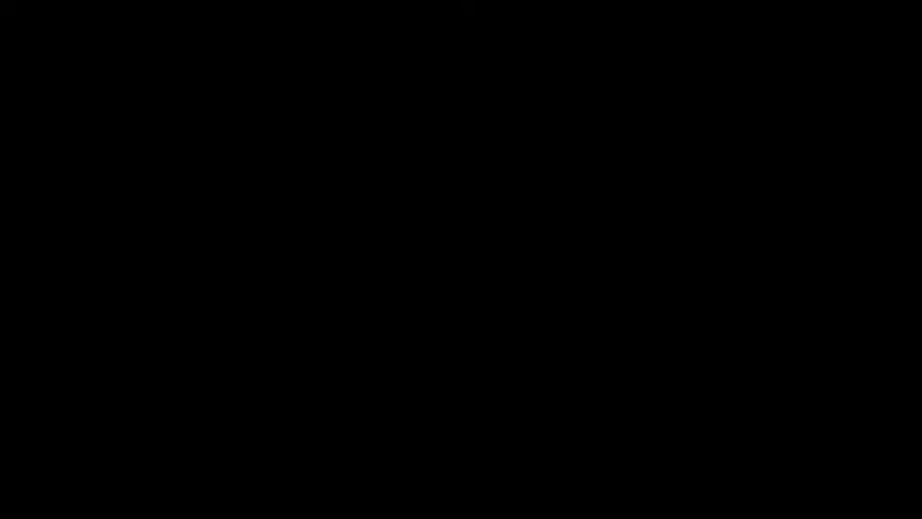